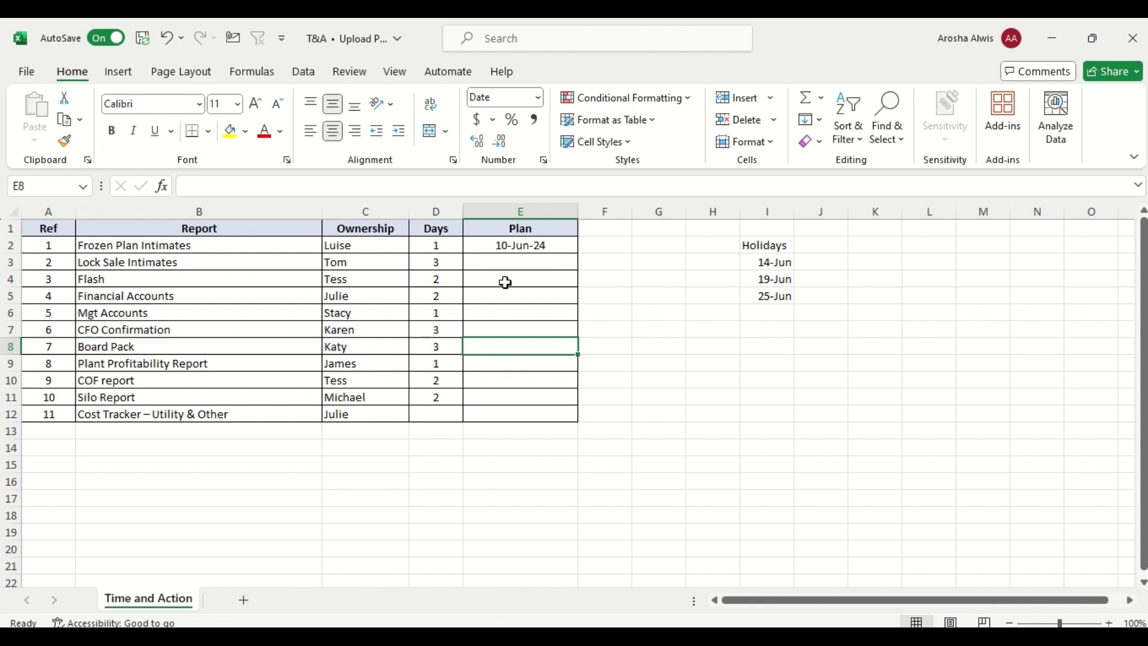
Review the report, ownership and days entries for the first two reports in the table
click(233, 246)
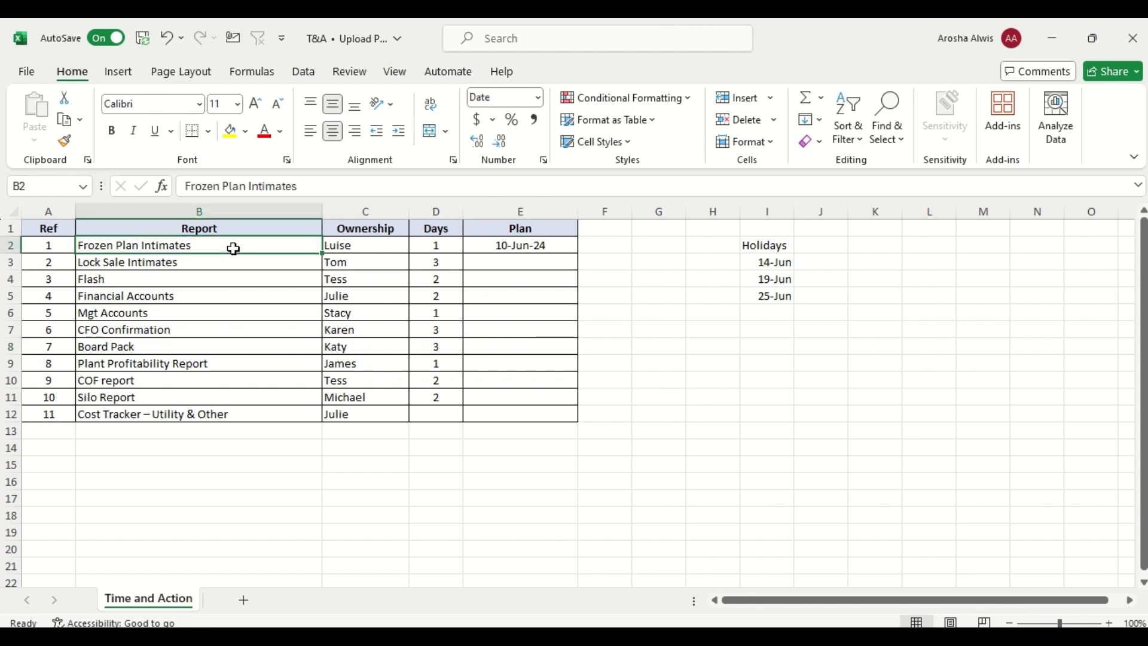
click(376, 246)
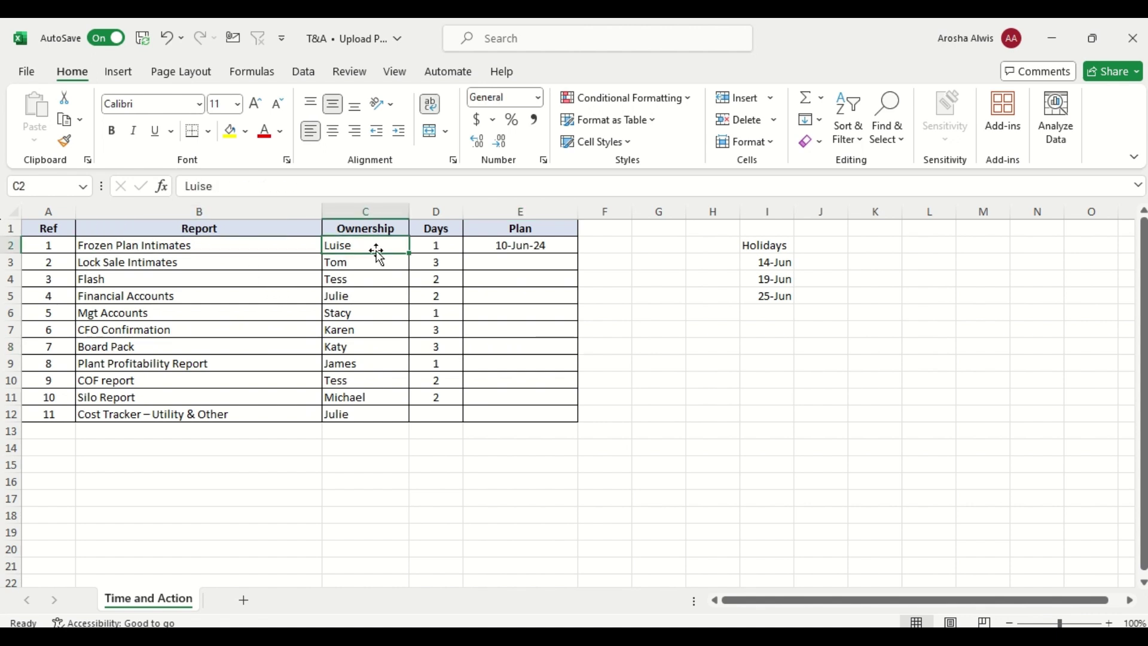
click(426, 251)
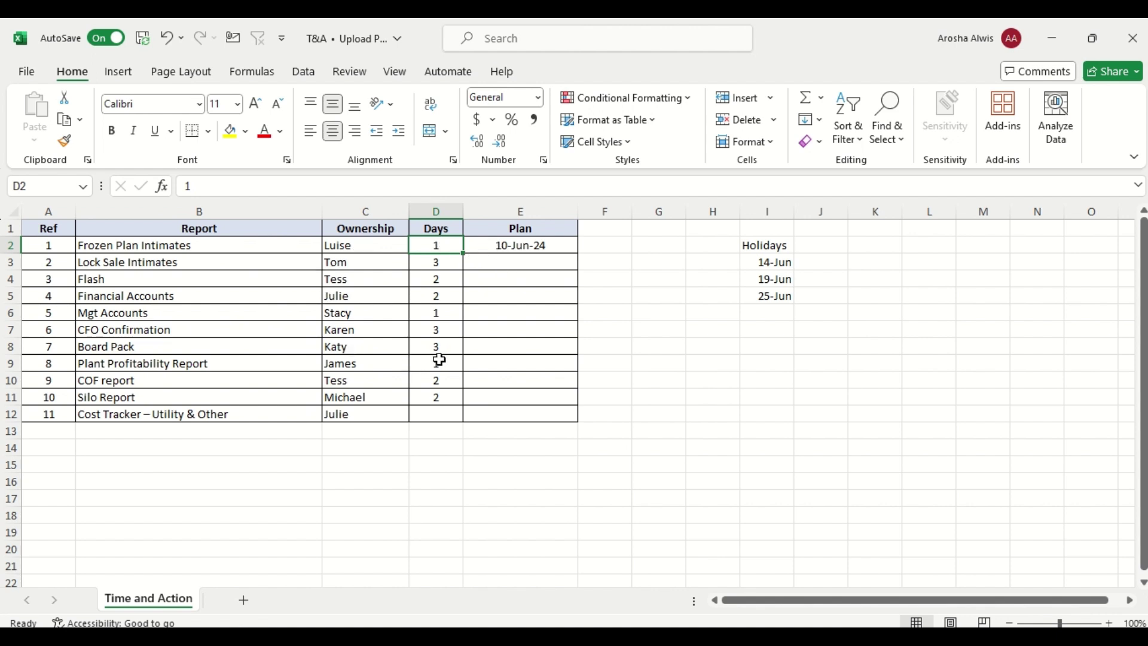
click(294, 248)
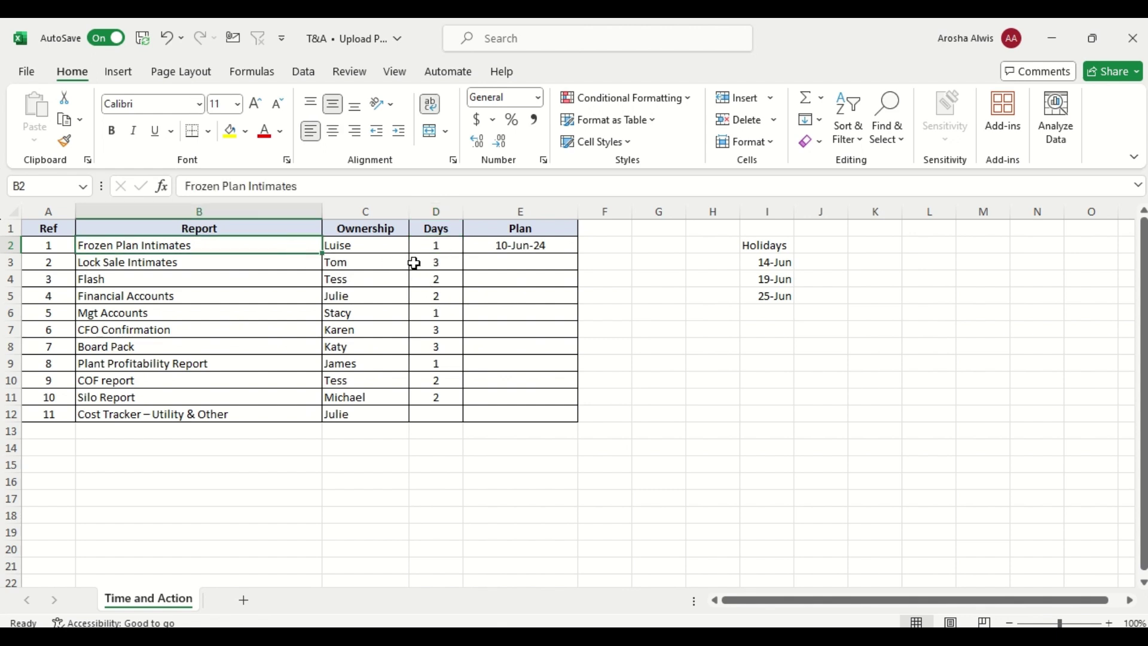
click(432, 244)
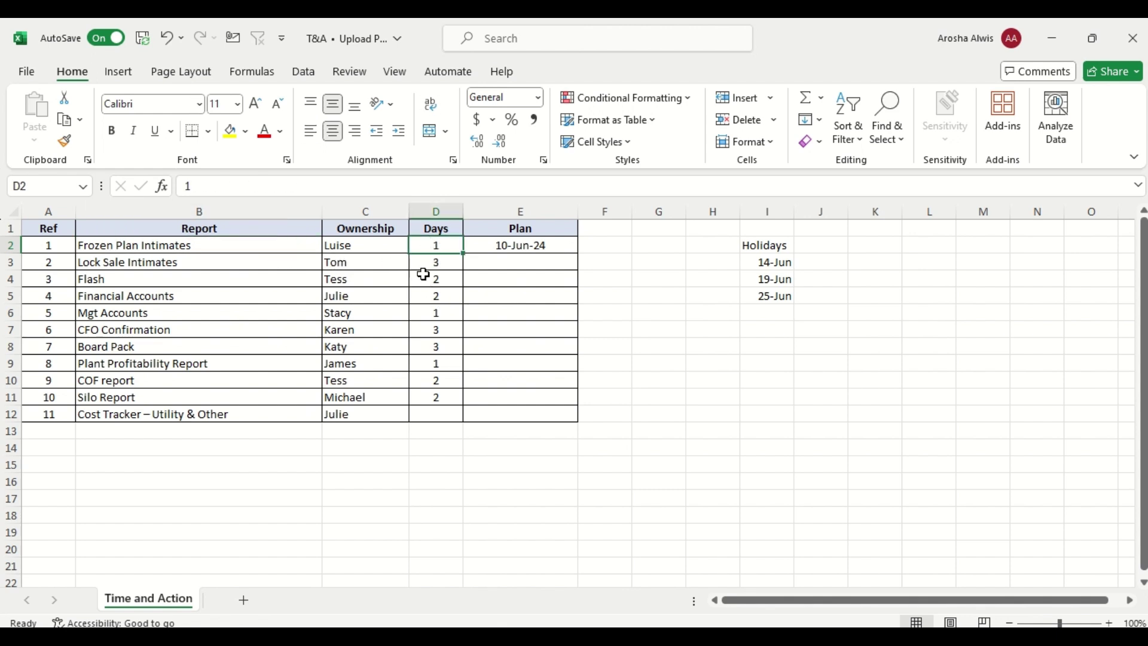
click(276, 263)
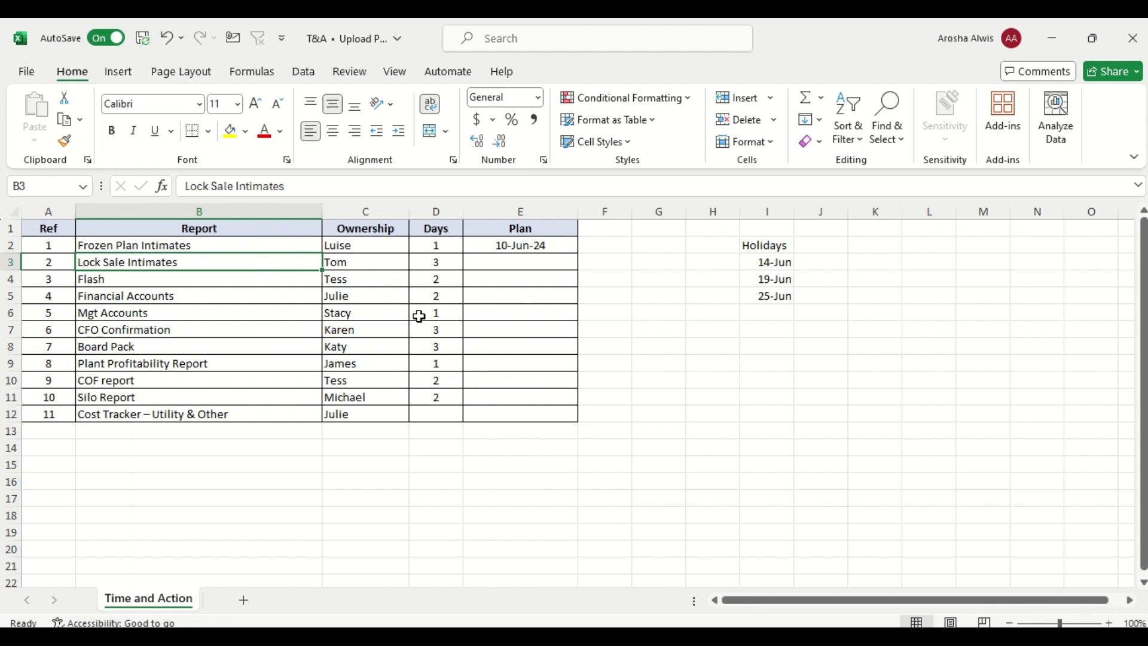
Calculate the Plan date in E3 with =E2+D2 and fill the formula down to E11
click(511, 262)
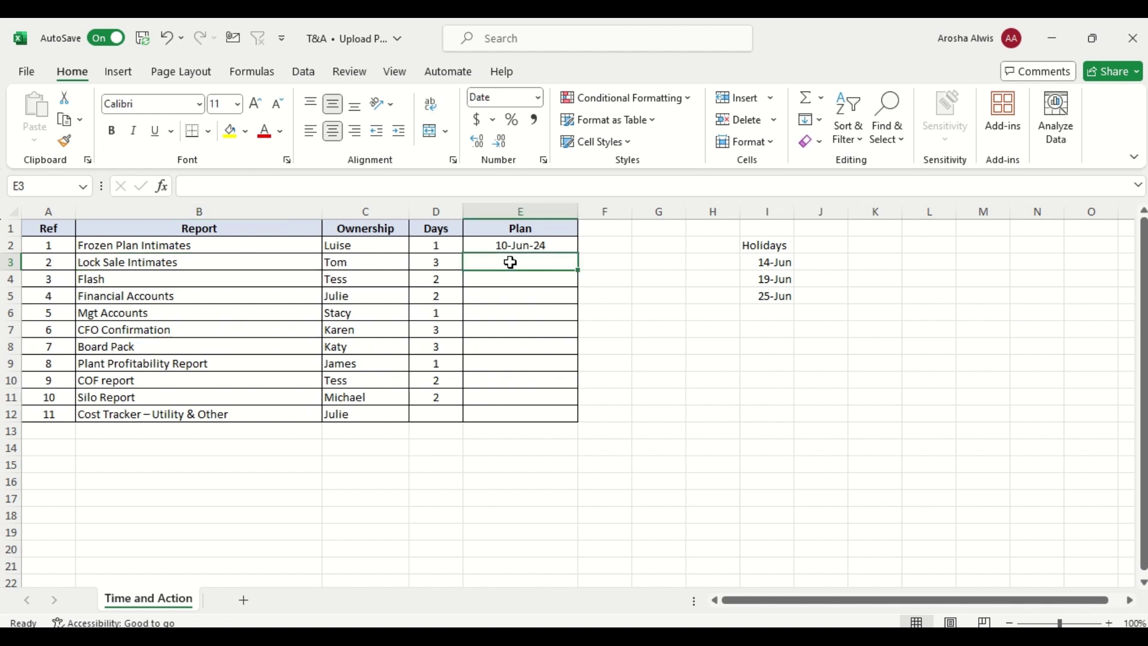
text(-)
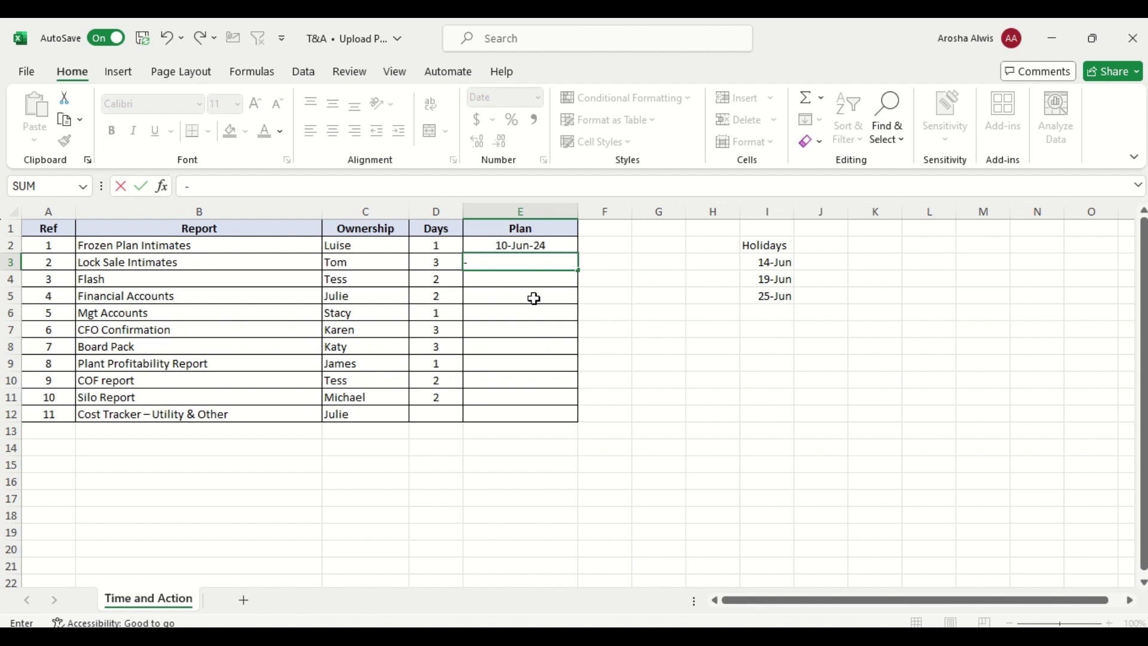
key(BackSpace)
text(=)
click(518, 246)
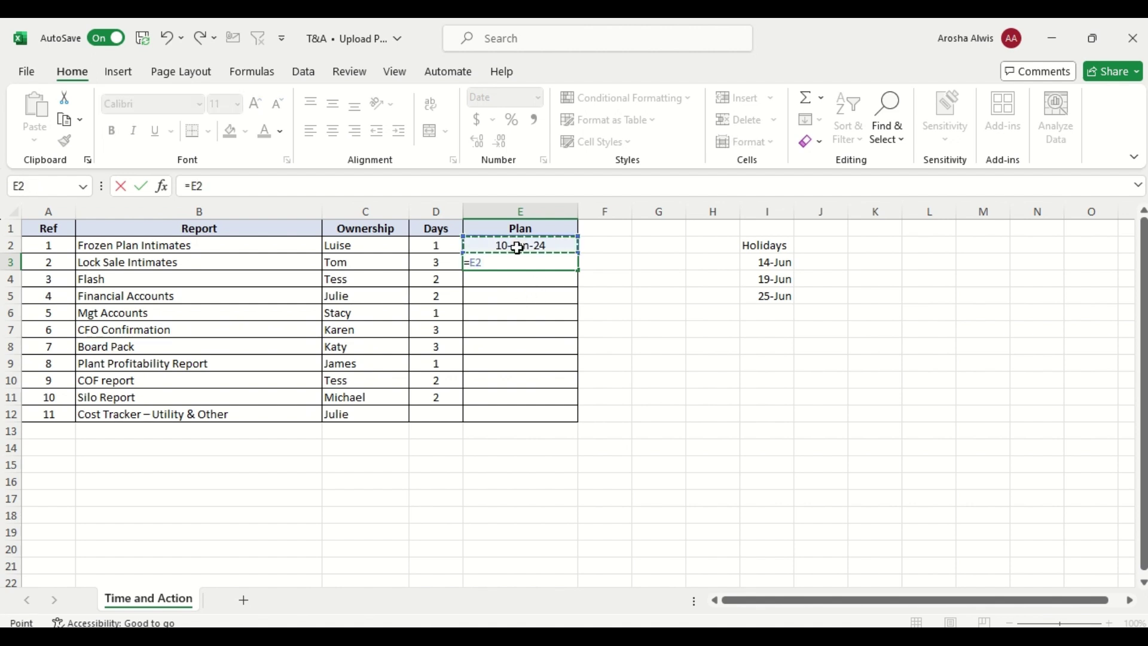
text(+)
click(442, 248)
key(Return)
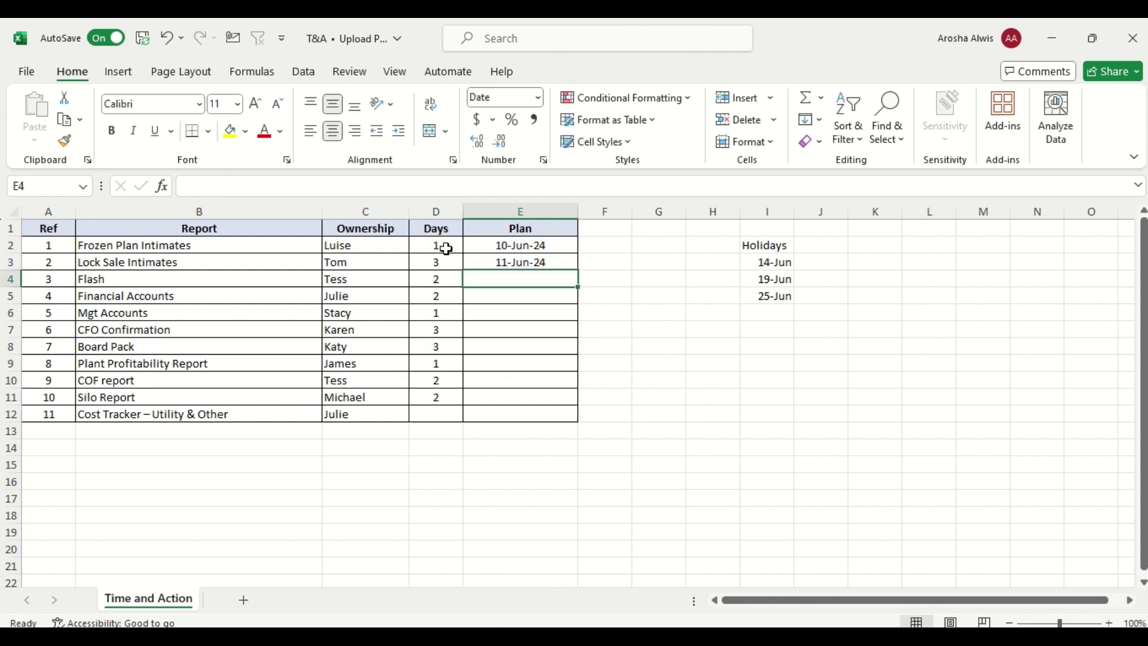
click(545, 263)
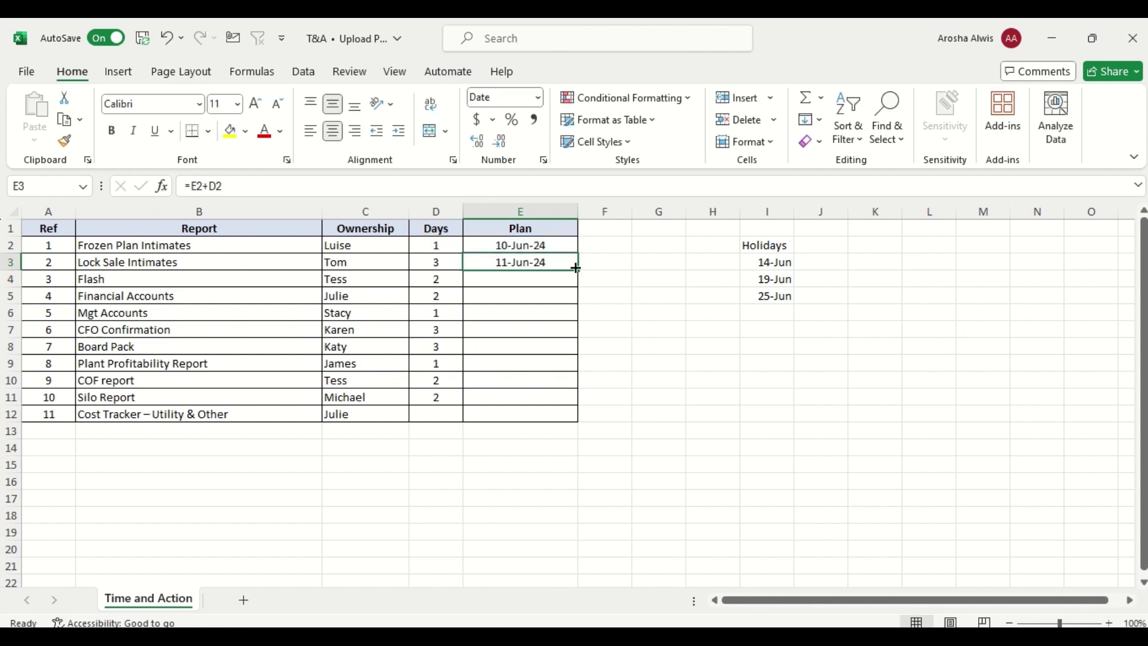
drag(577, 270, 572, 399)
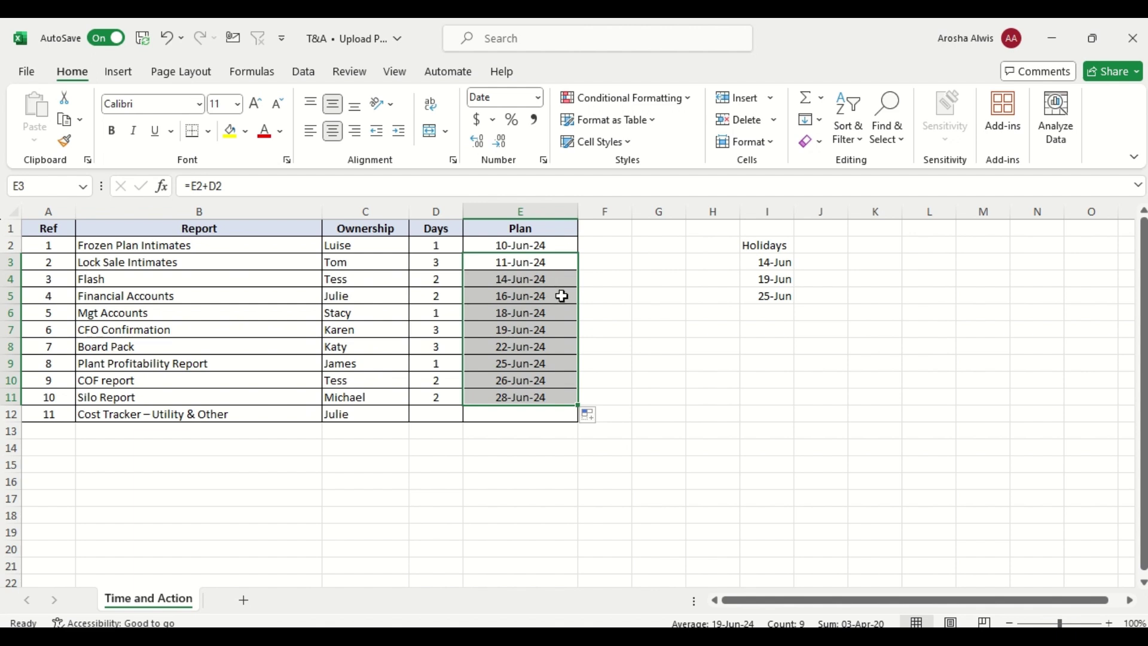
Check the Plan dates in E4 and E5 against the June 2024 system calendar for weekends
click(545, 281)
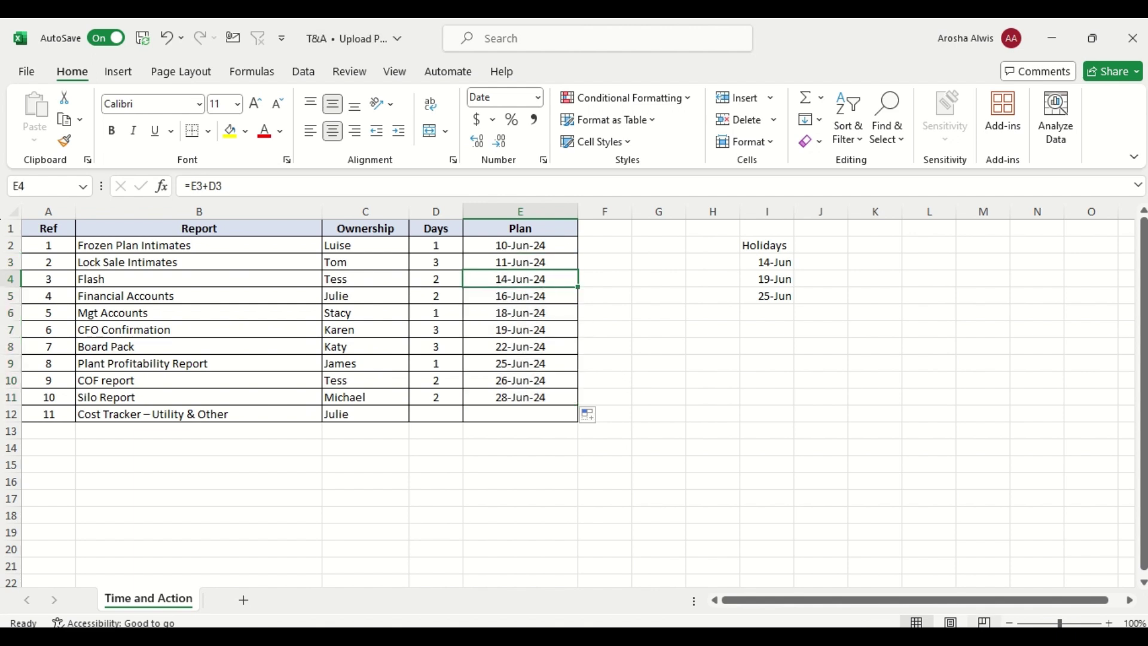
click(1075, 637)
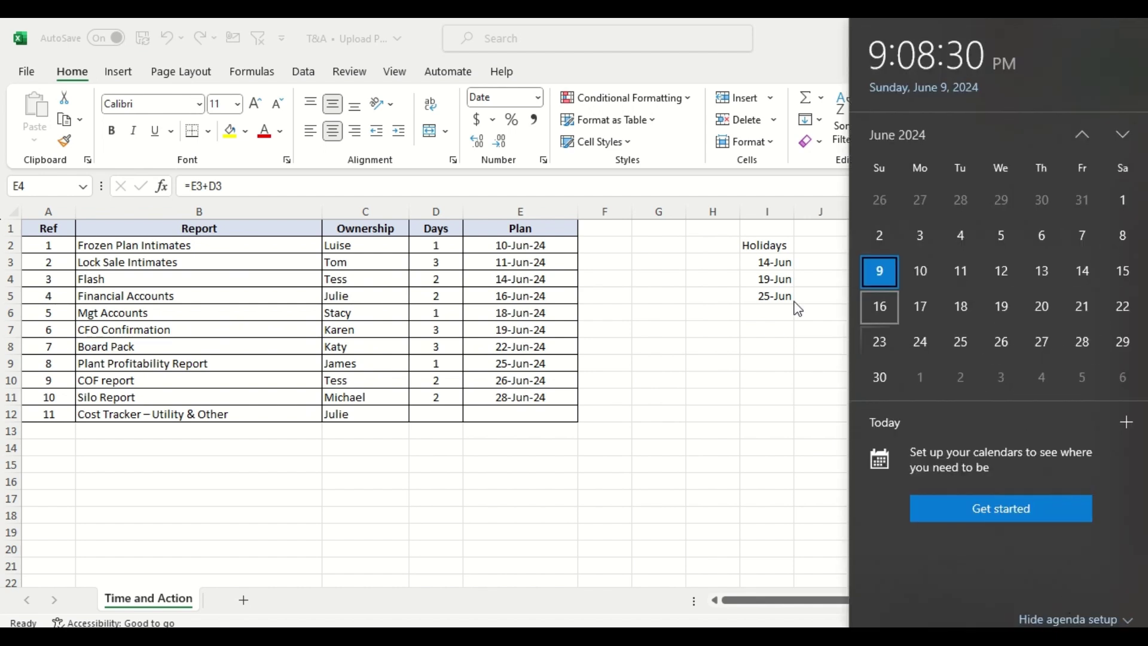
click(628, 311)
click(561, 297)
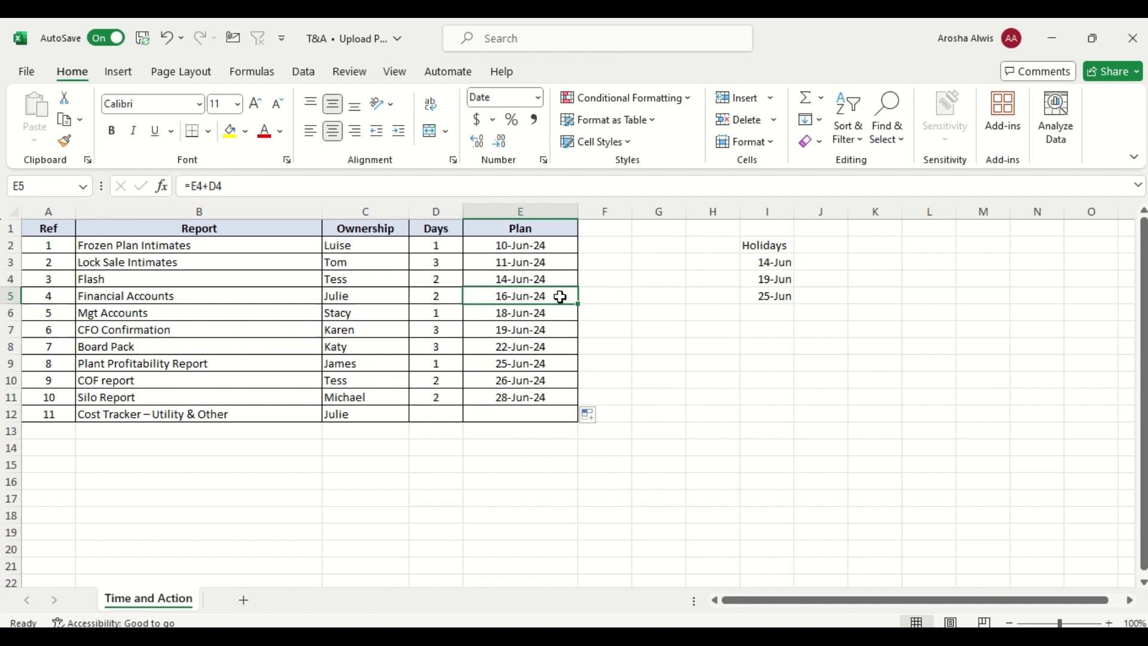
click(449, 297)
click(512, 298)
Clear the Plan dates in E3:E11
click(542, 262)
drag(542, 263, 549, 397)
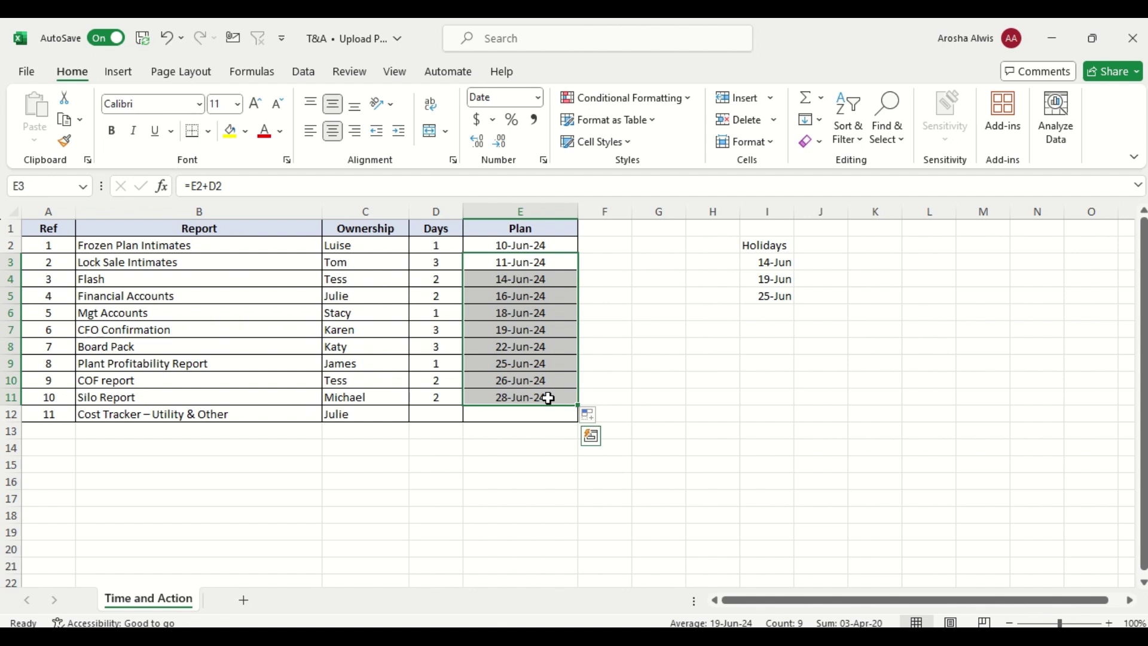
key(Delete)
Start a WORKDAY.INTL formula in E3 with E2 as the start date and D2 as the days
click(536, 266)
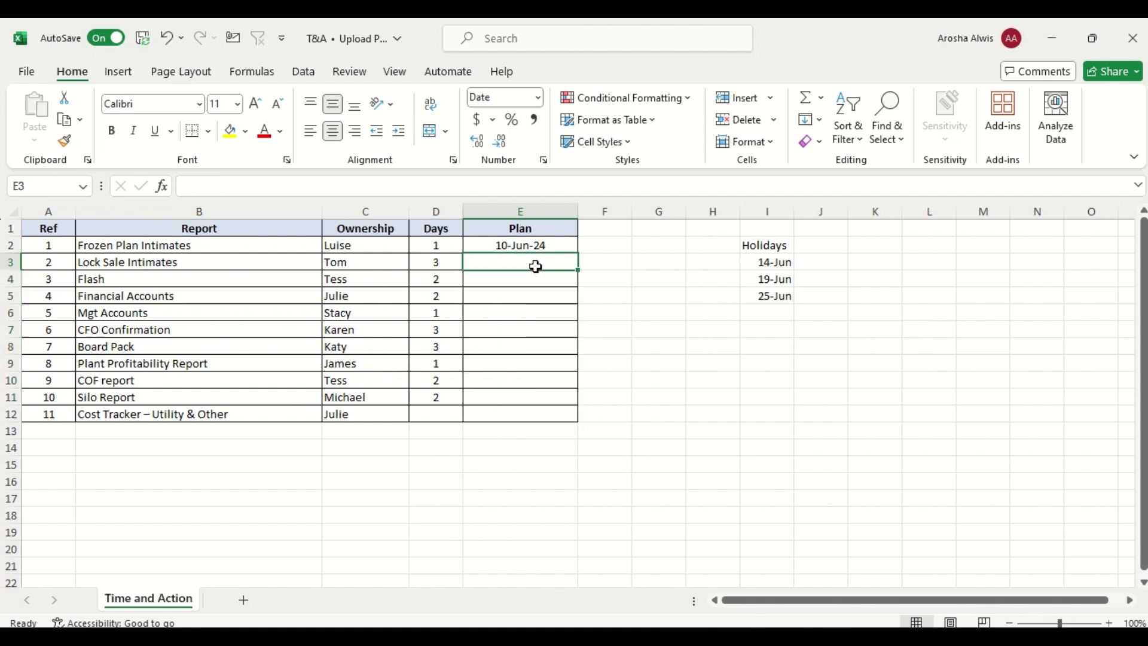
text(=)
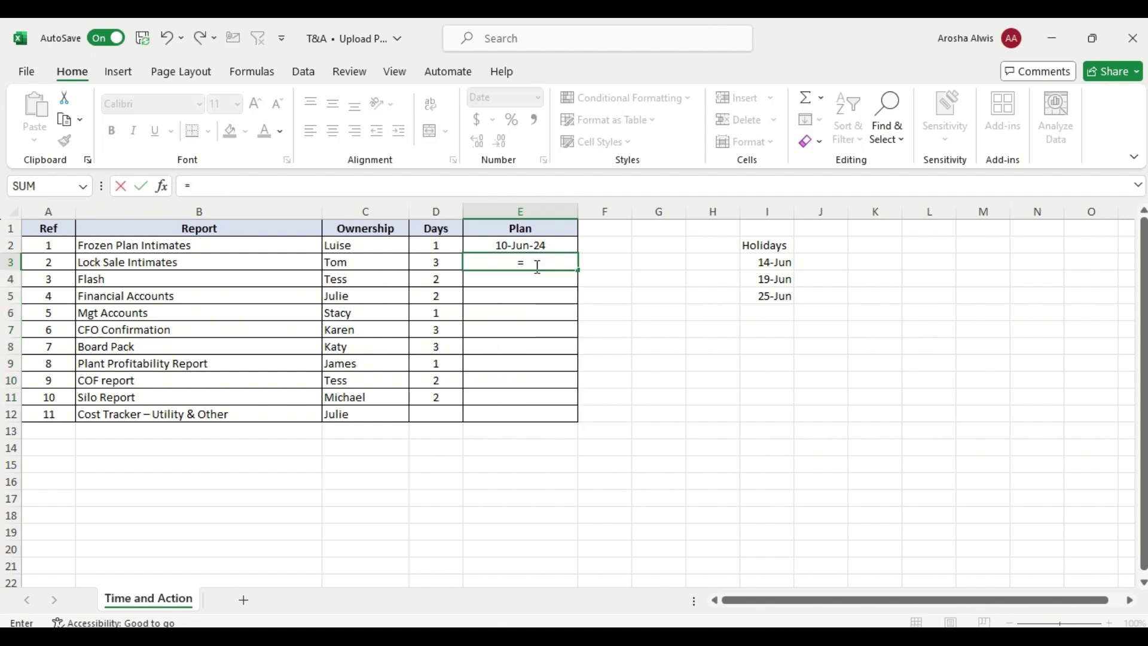
text(work)
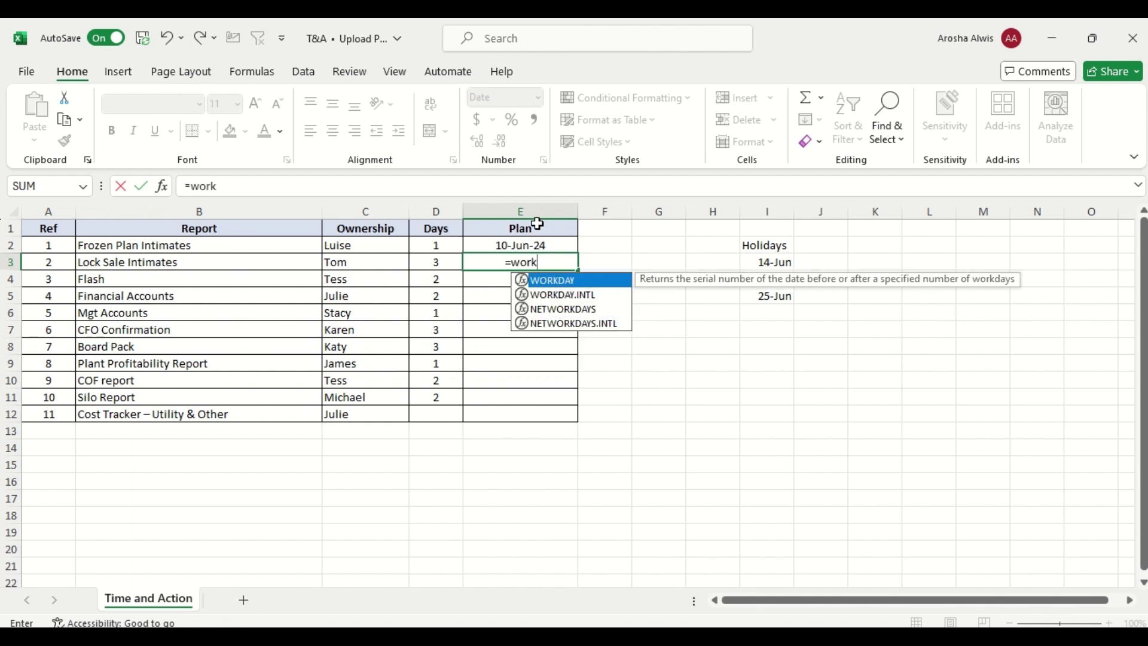
double_click(592, 295)
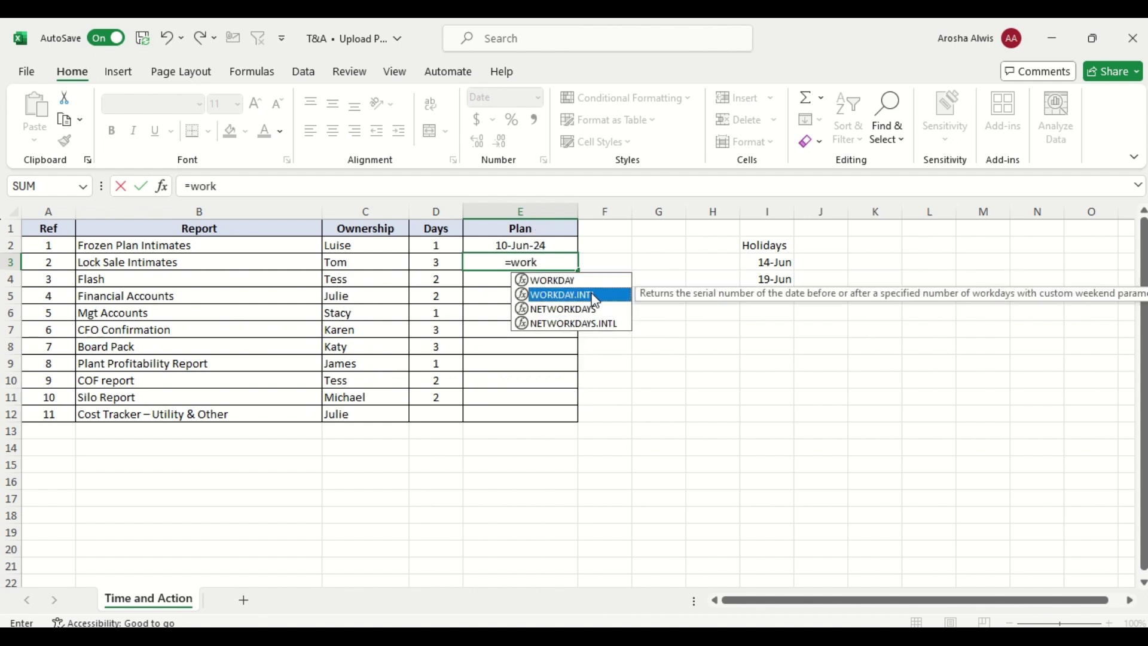
click(554, 246)
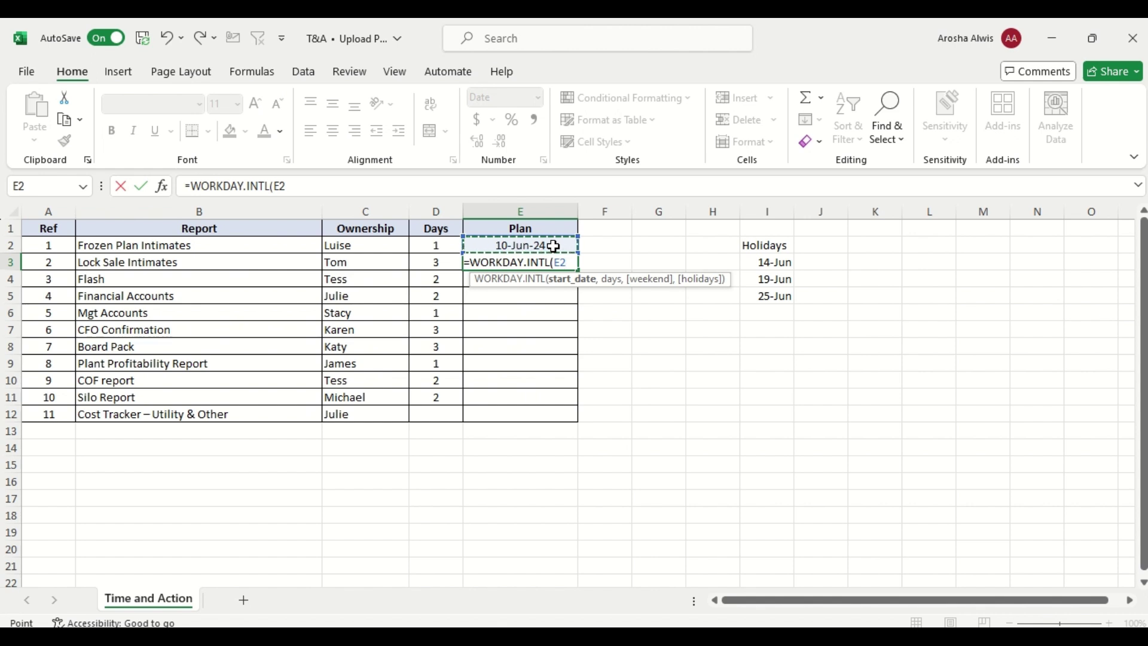
text(,)
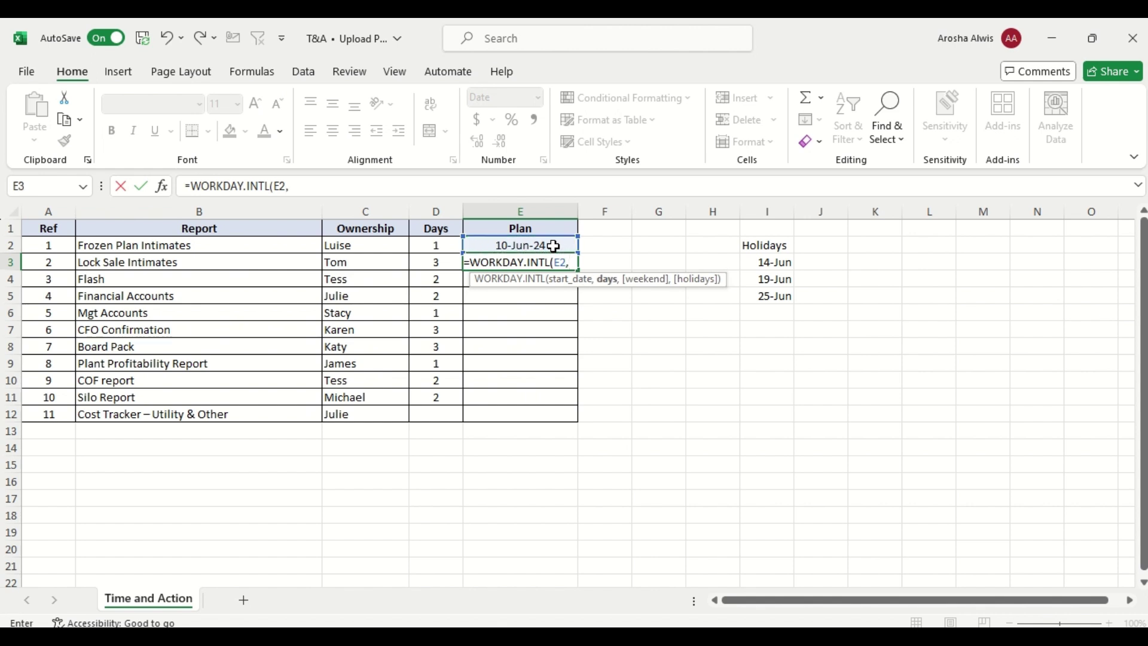
click(440, 245)
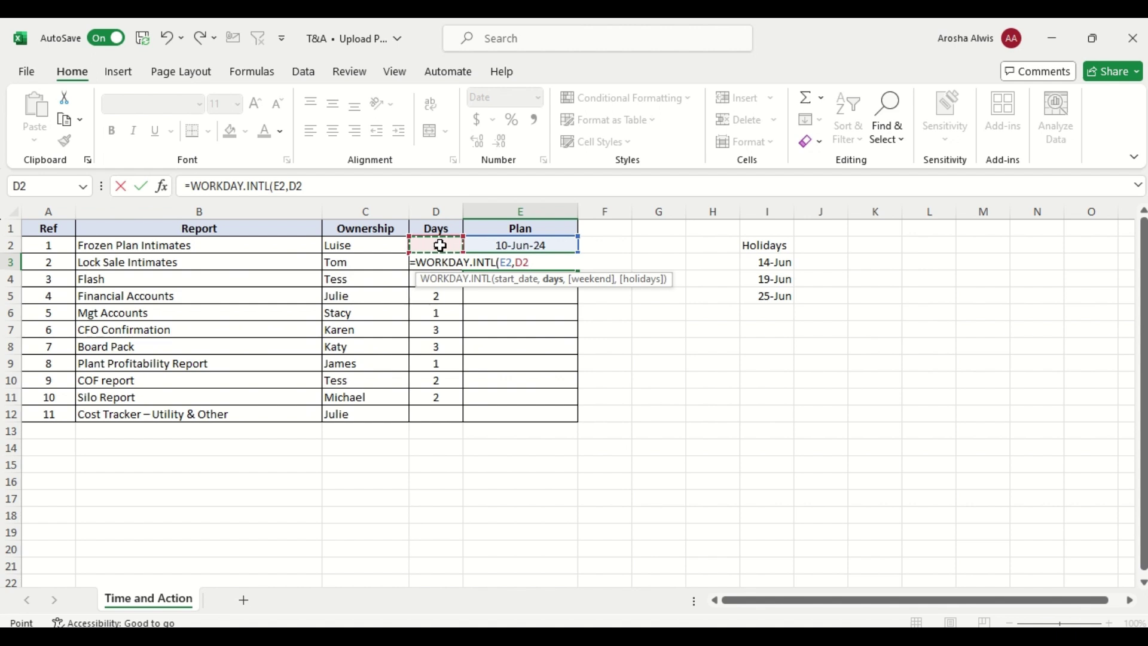
Complete the E3 formula with weekend option 1 - Saturday, Sunday, and fill it down to E12
text(,)
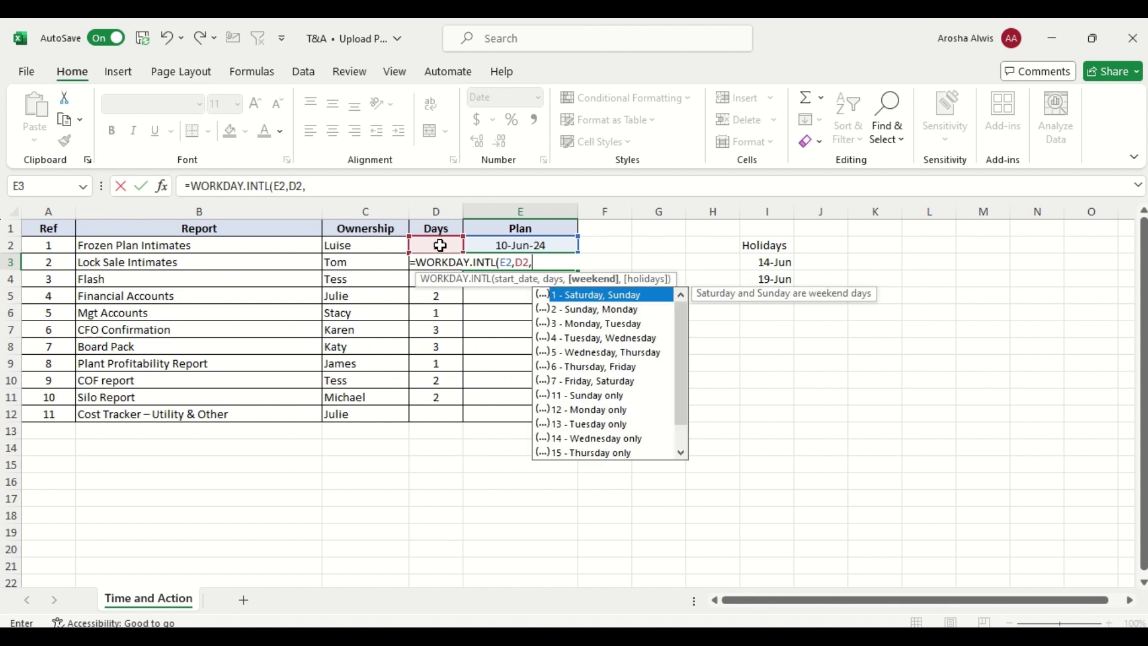
double_click(613, 296)
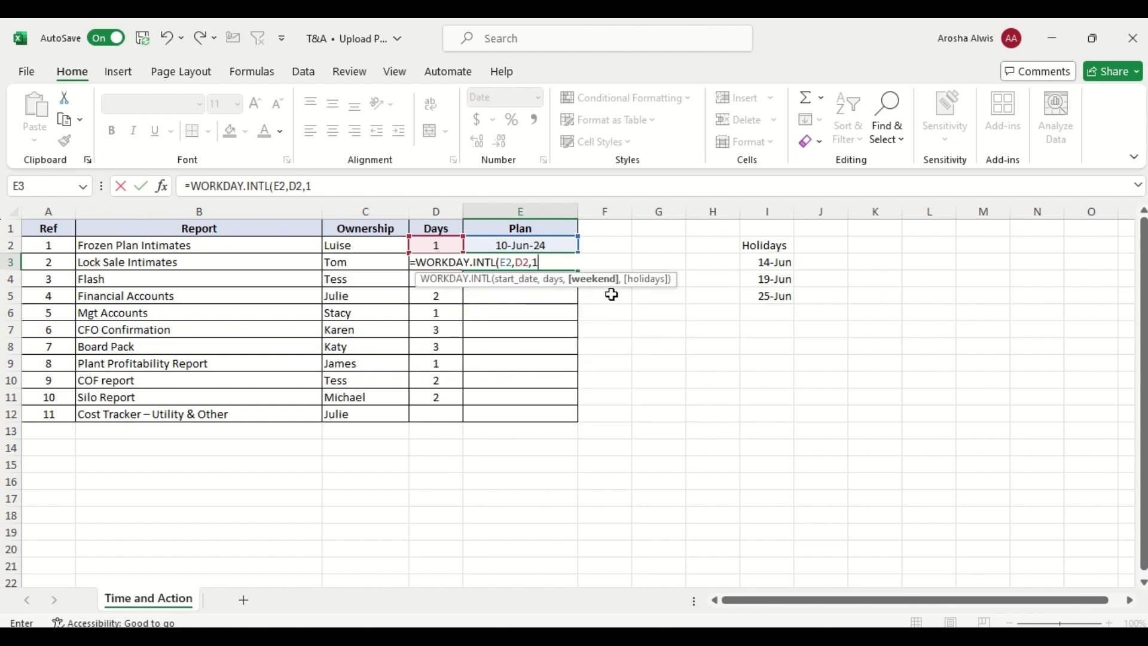
text())
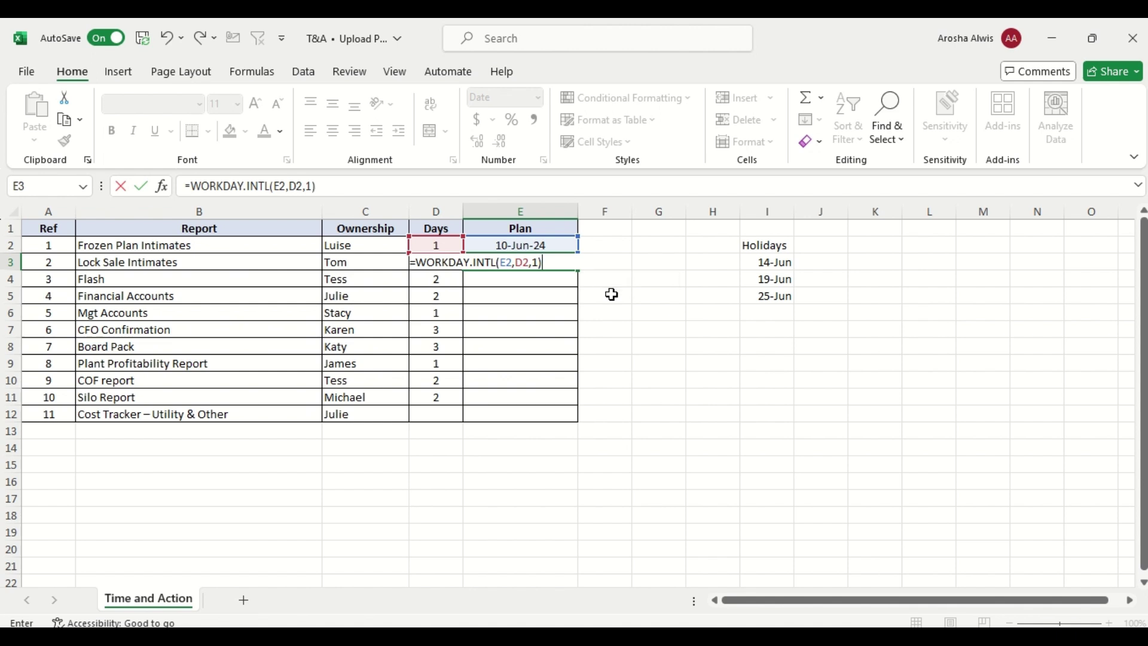
key(Return)
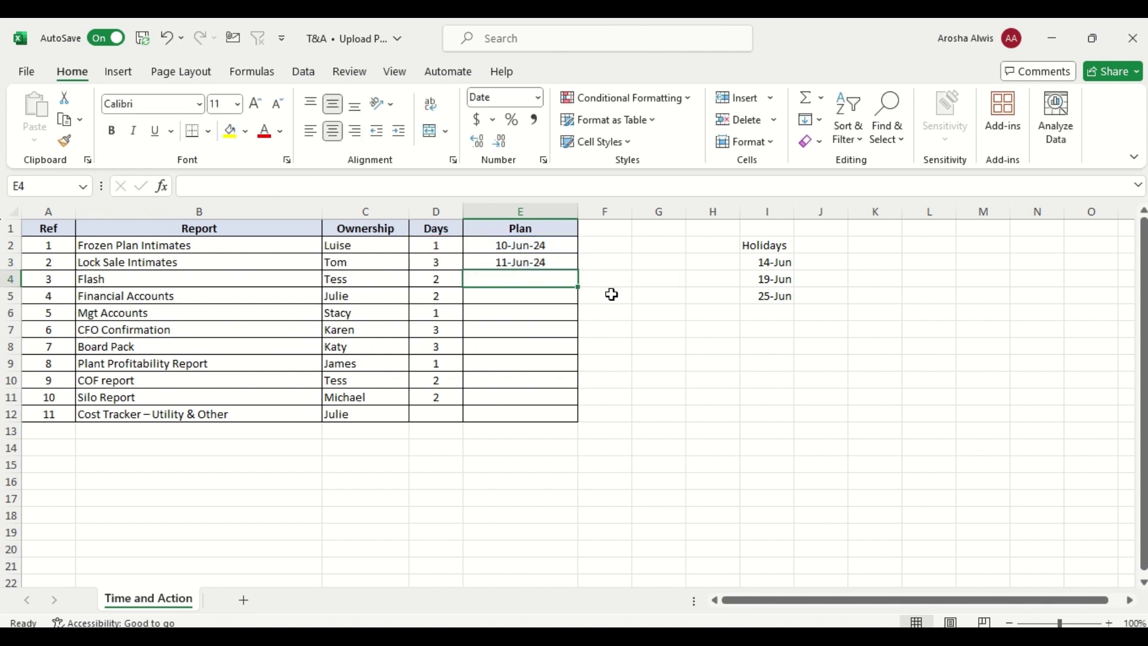
click(559, 263)
drag(581, 270, 577, 421)
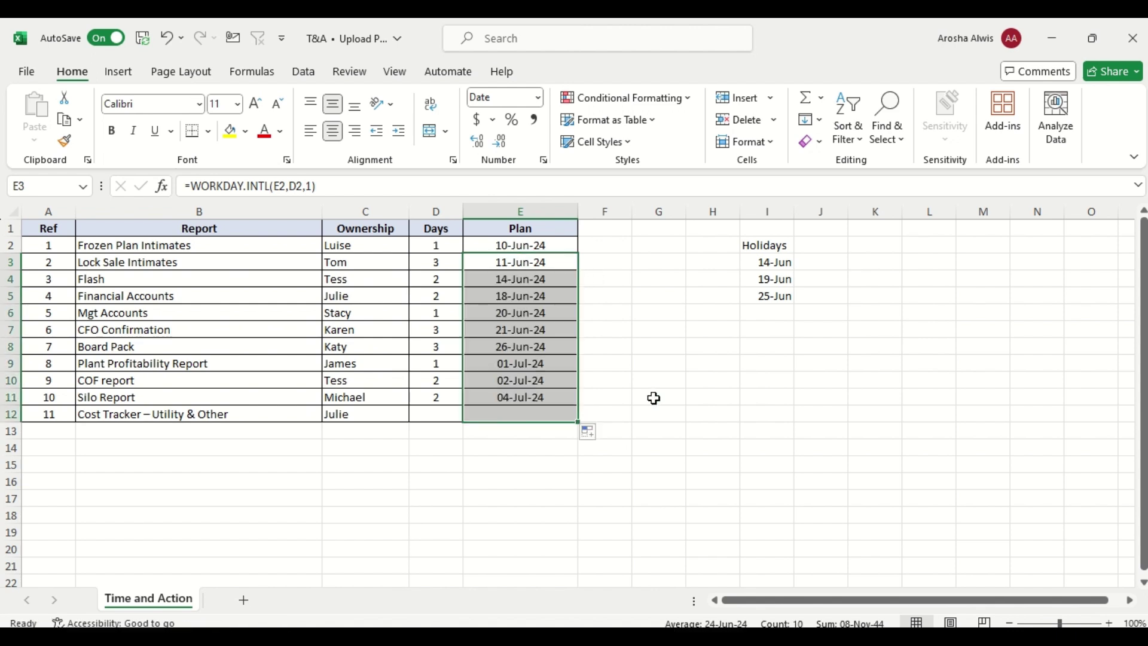
Check the Plan dates in E4 and E5 against June 14, 17 and 18 in the system calendar
click(543, 280)
click(543, 299)
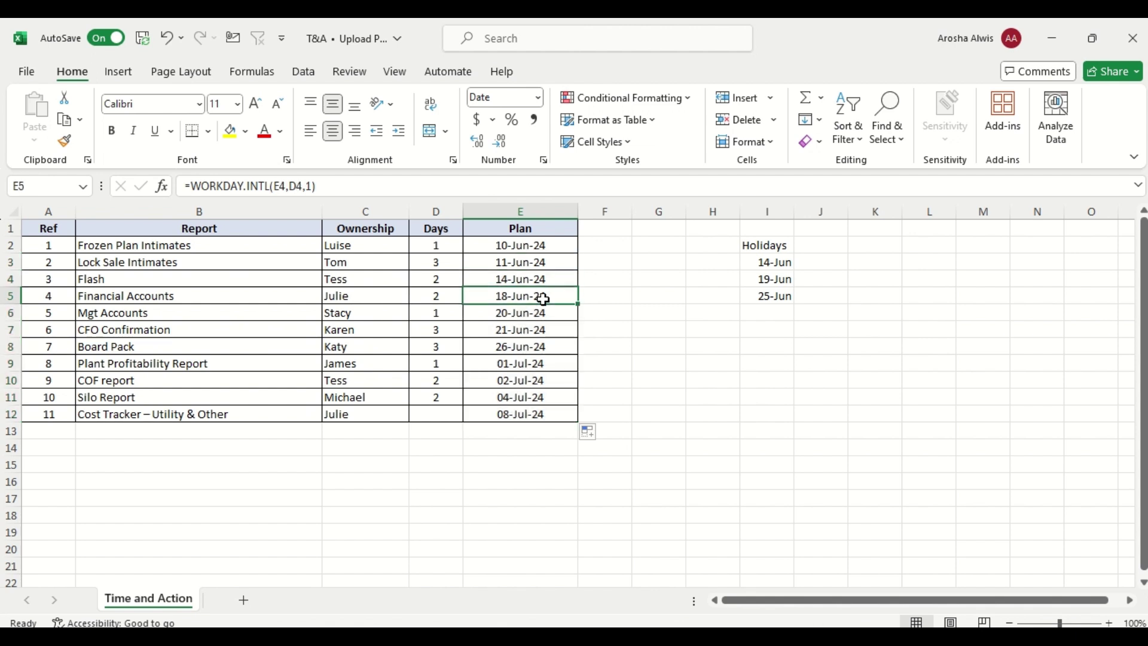
click(1091, 636)
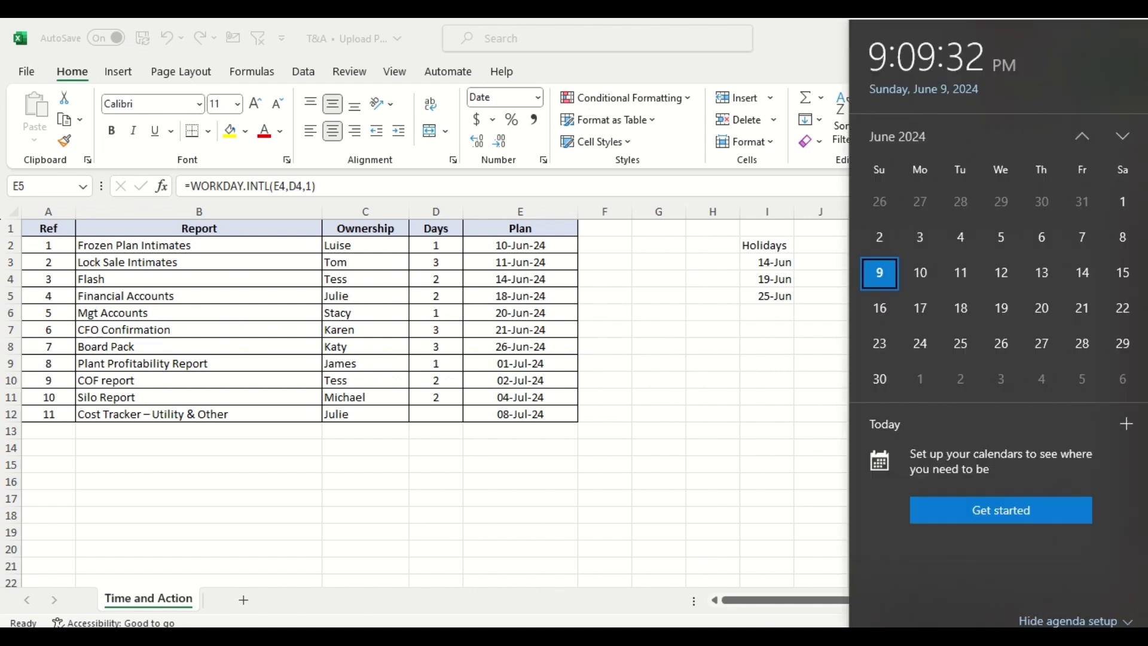
click(1081, 270)
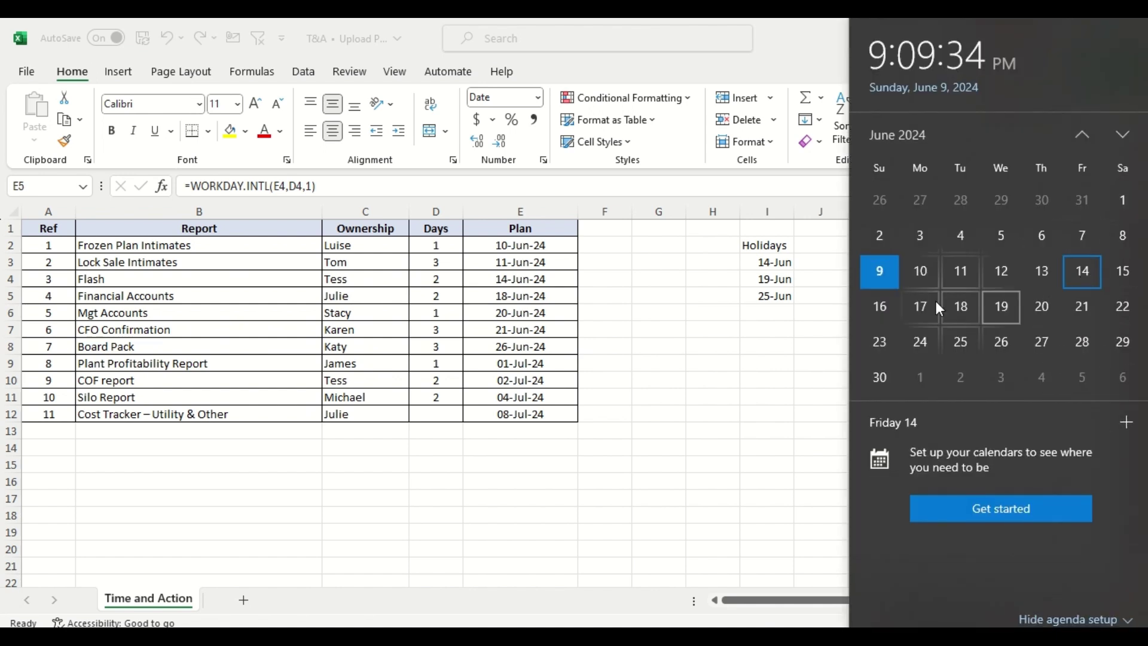
click(921, 305)
click(959, 309)
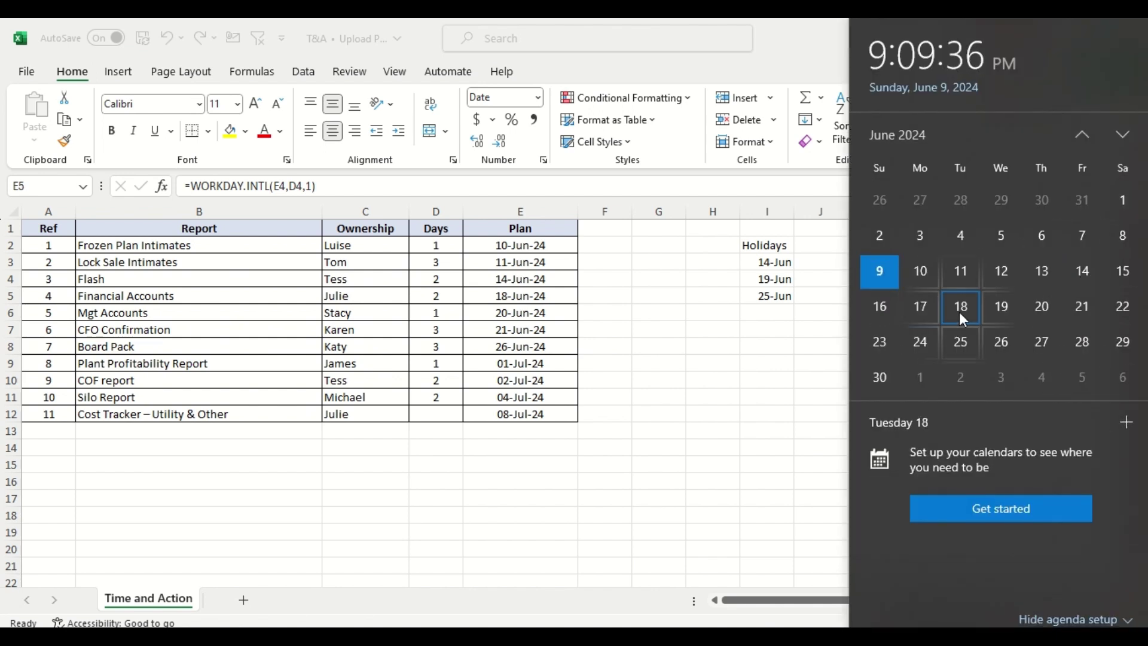
click(755, 379)
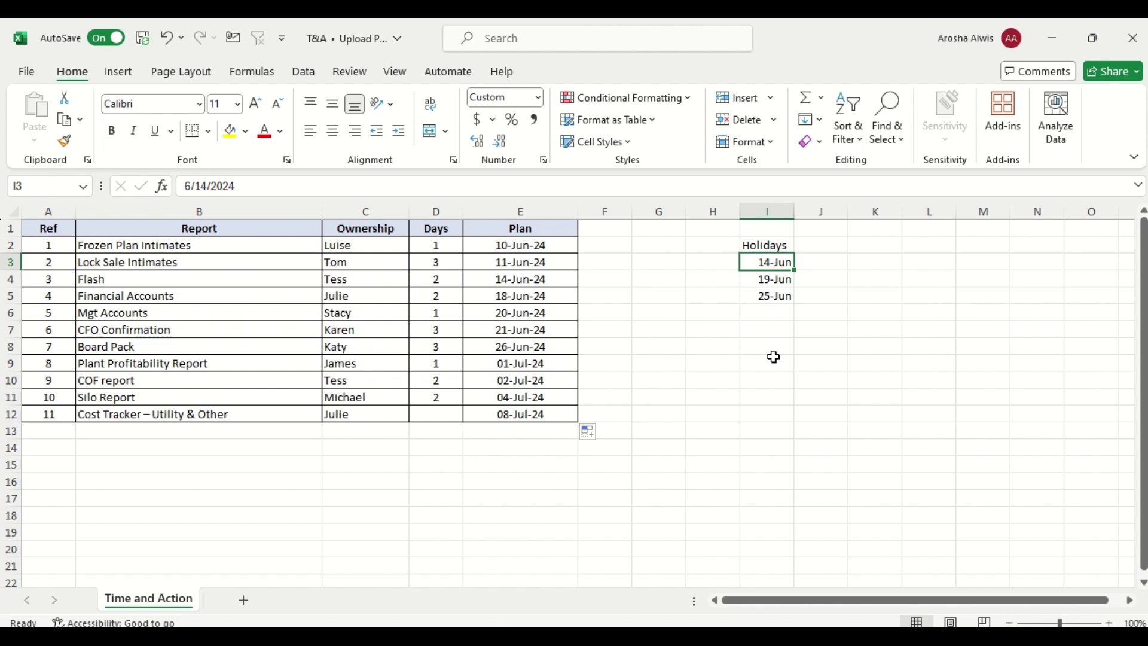
Review the Holidays list in I2:I5 and the Plan formula in E3
click(669, 299)
drag(764, 245, 769, 299)
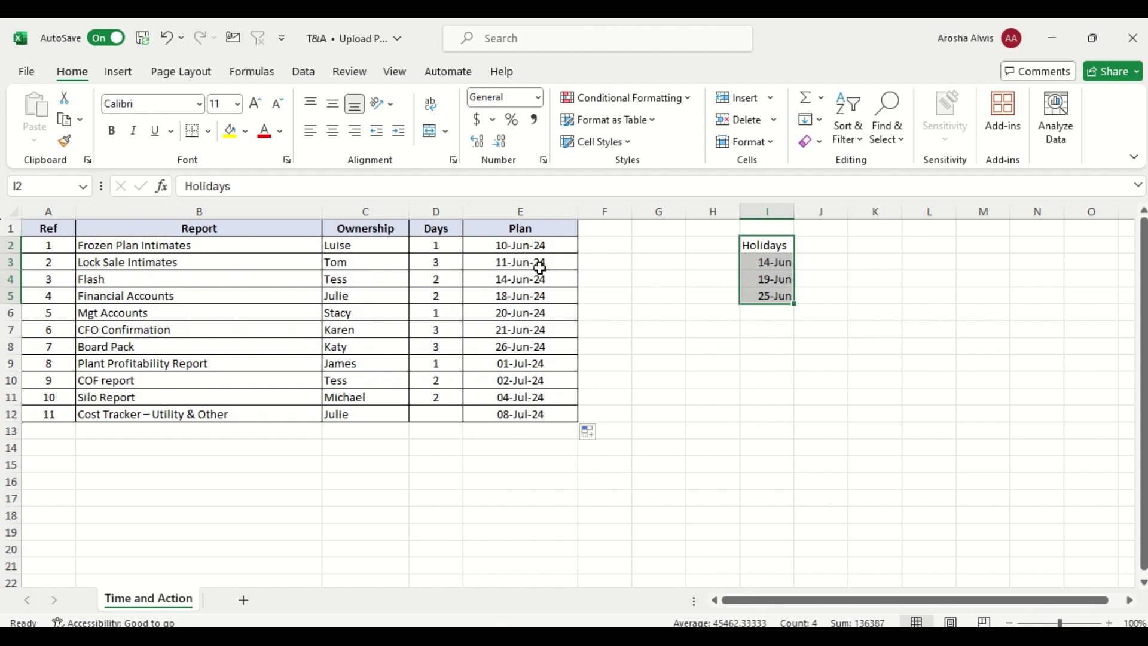
click(540, 265)
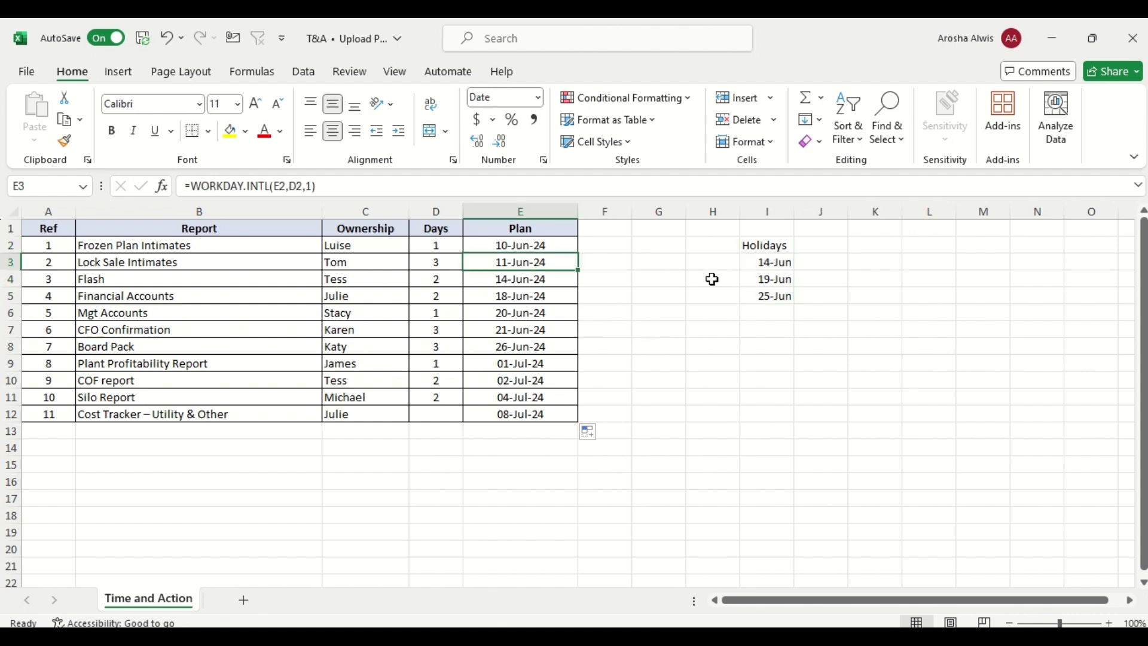
Convert the Holidays list in I2:I5 into a table with headers
click(761, 243)
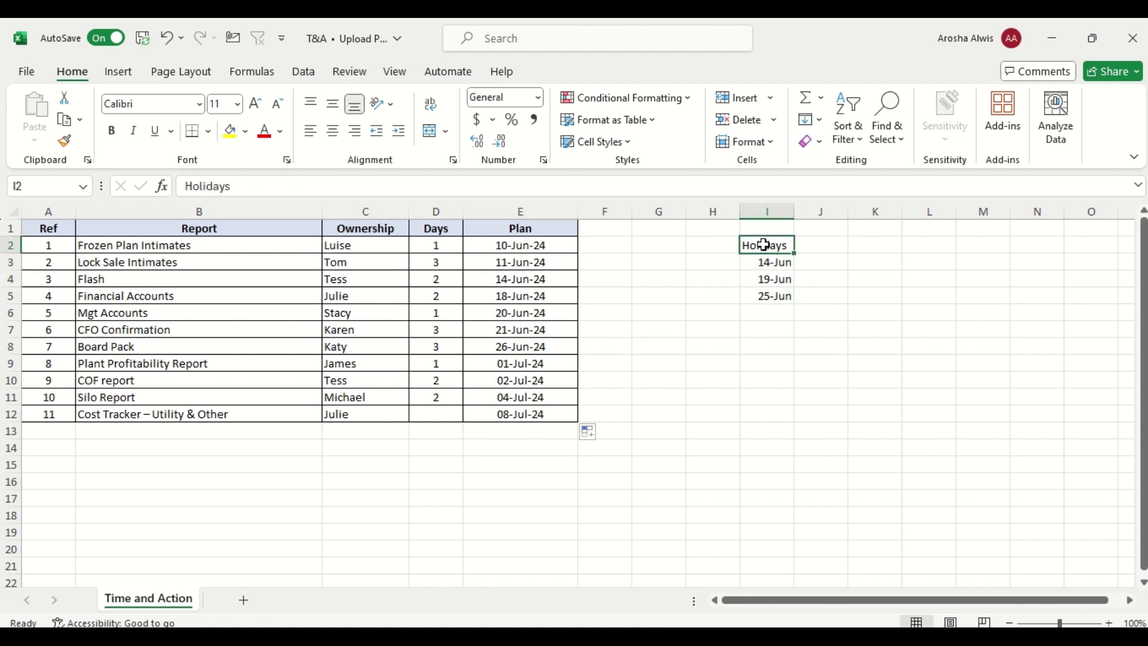
drag(765, 245, 773, 297)
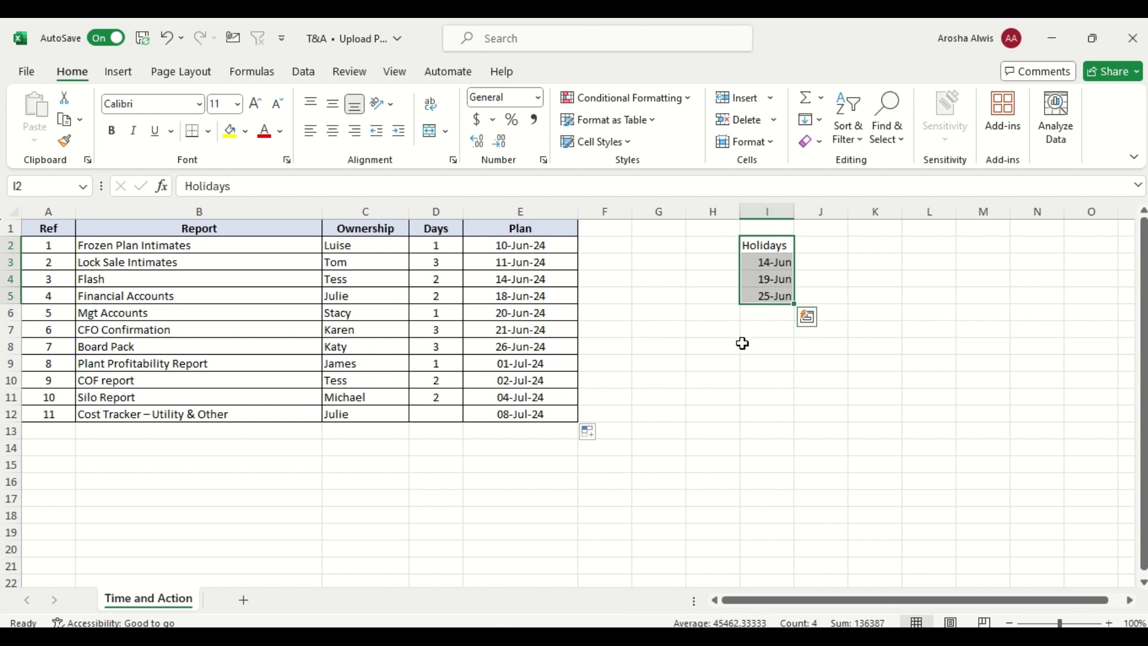
key(ctrl+t)
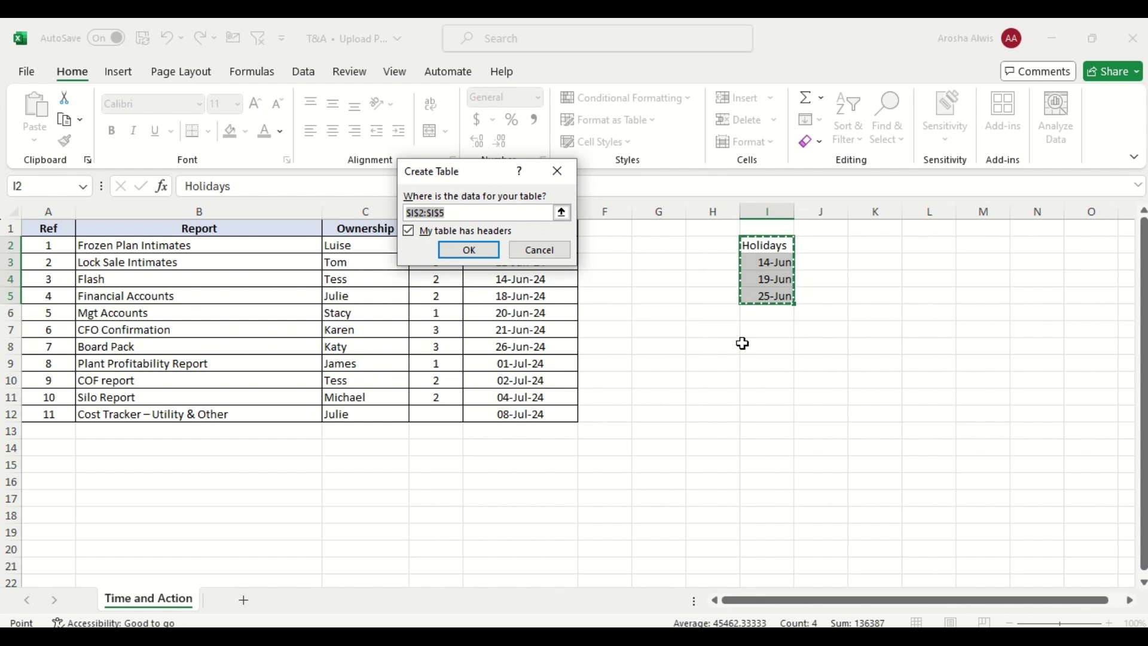
click(474, 251)
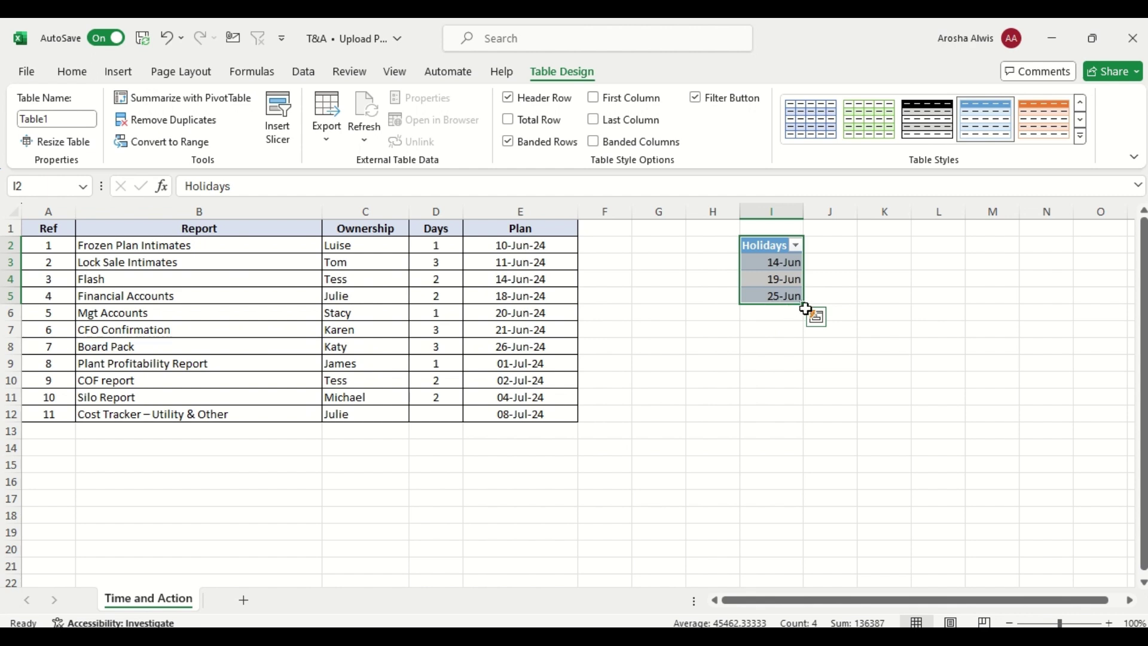
mouse_move(806, 304)
mouse_down()
mouse_move(807, 320)
mouse_move(795, 315)
mouse_up()
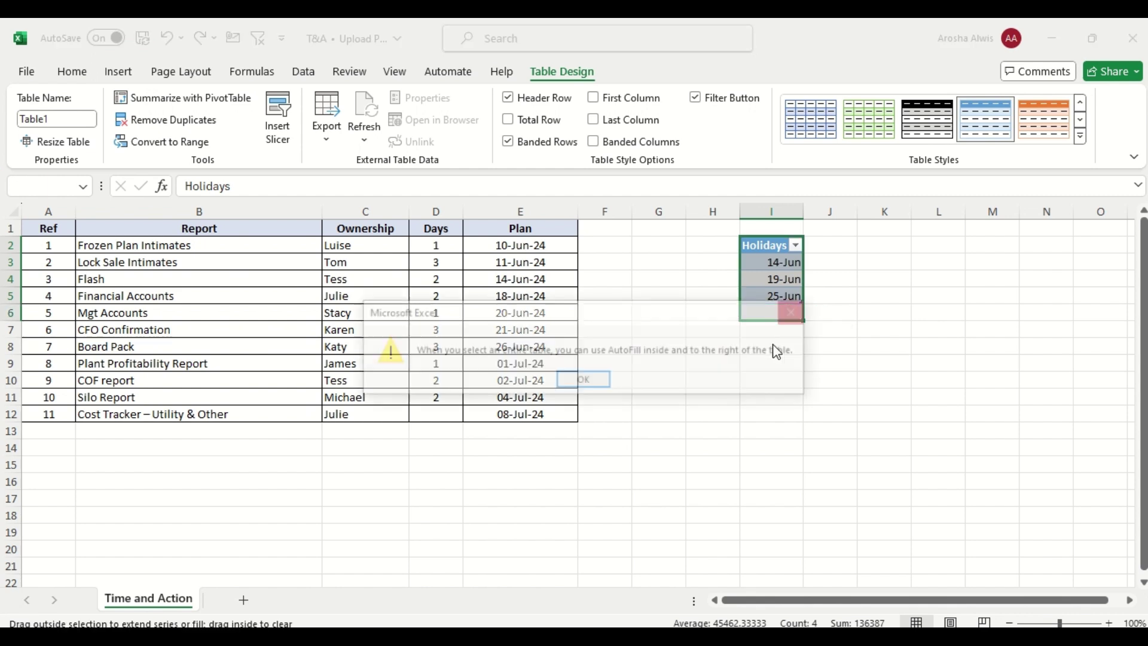
key(Return)
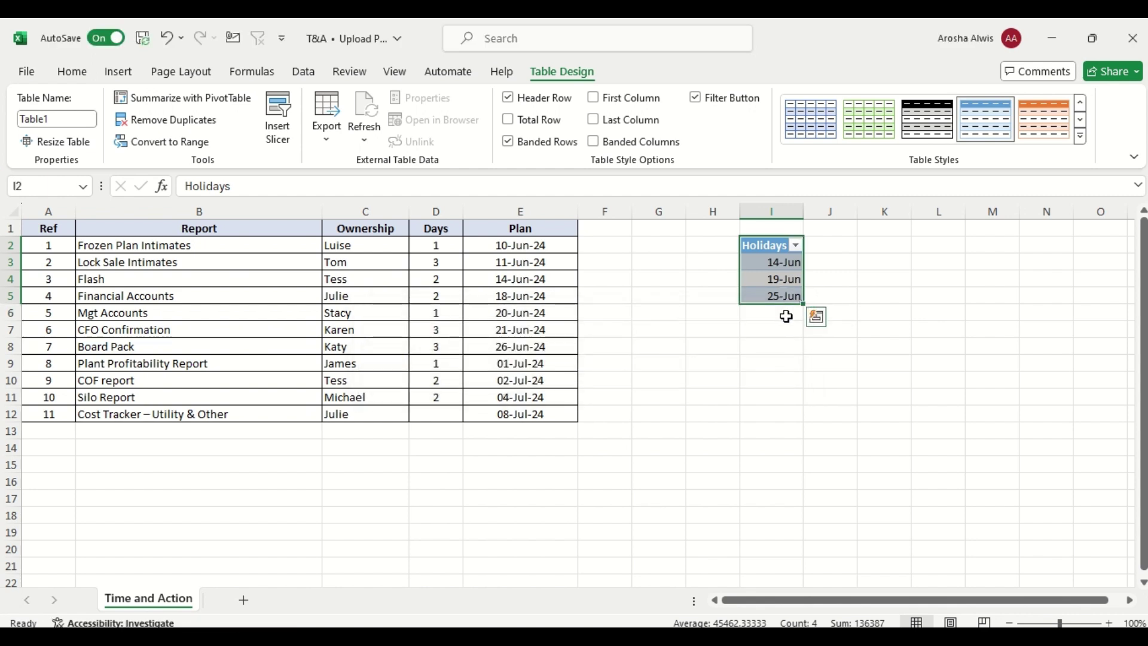
click(782, 328)
Extend the Holidays table to row 6 by filling down from I5, and clear the filled date in I6
click(787, 293)
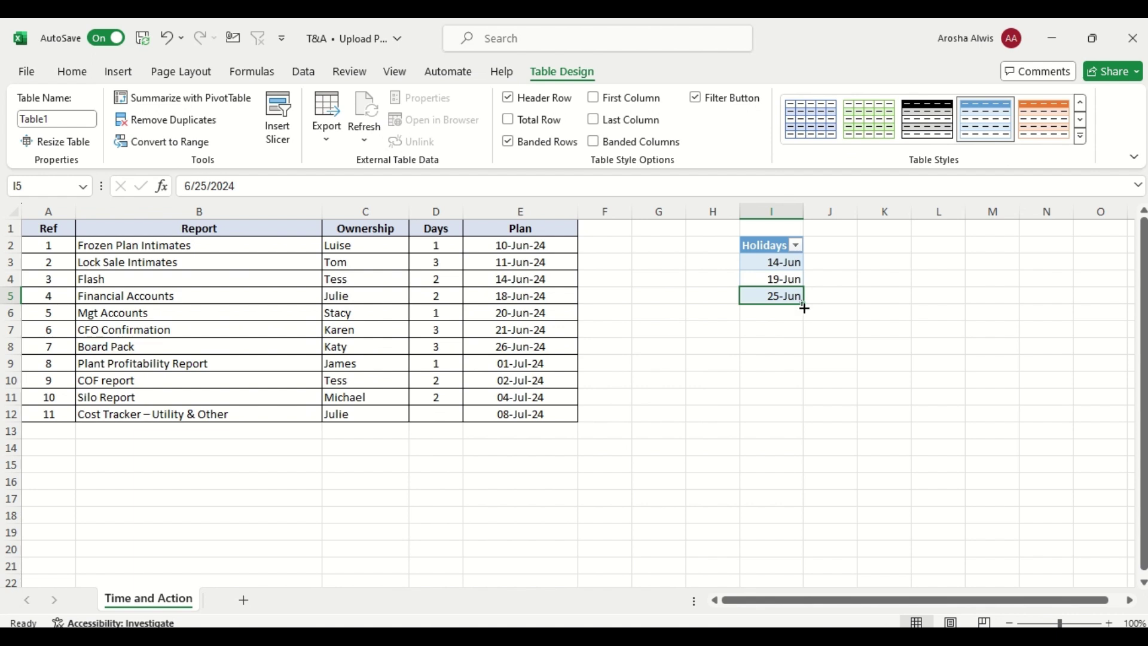
drag(805, 308, 804, 320)
key(Right)
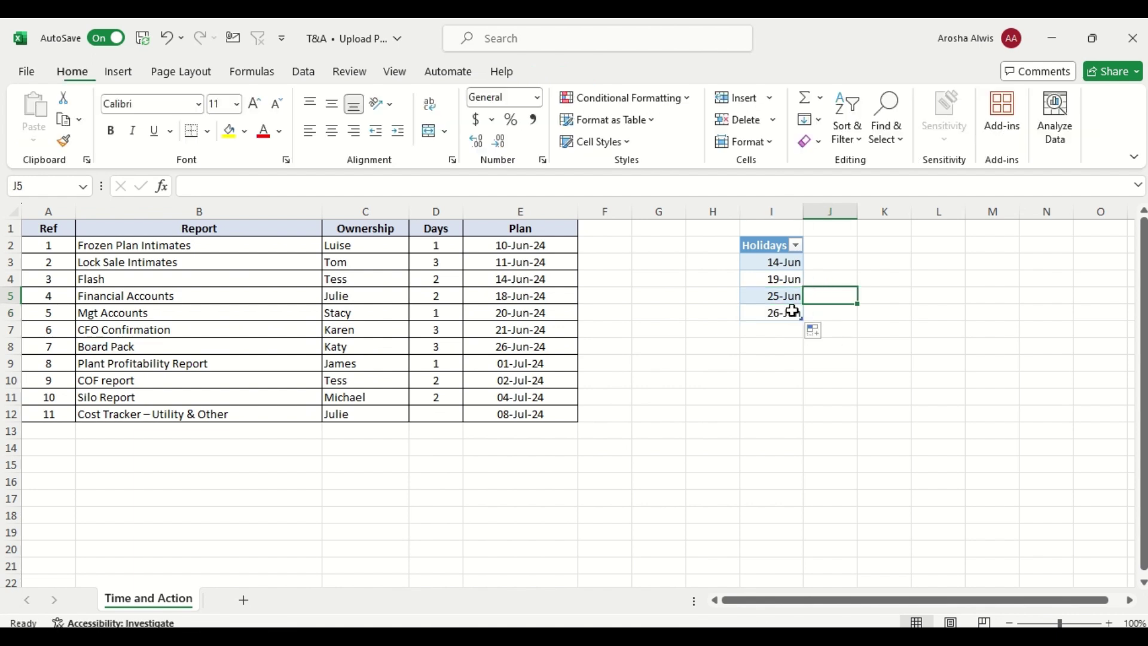
click(769, 312)
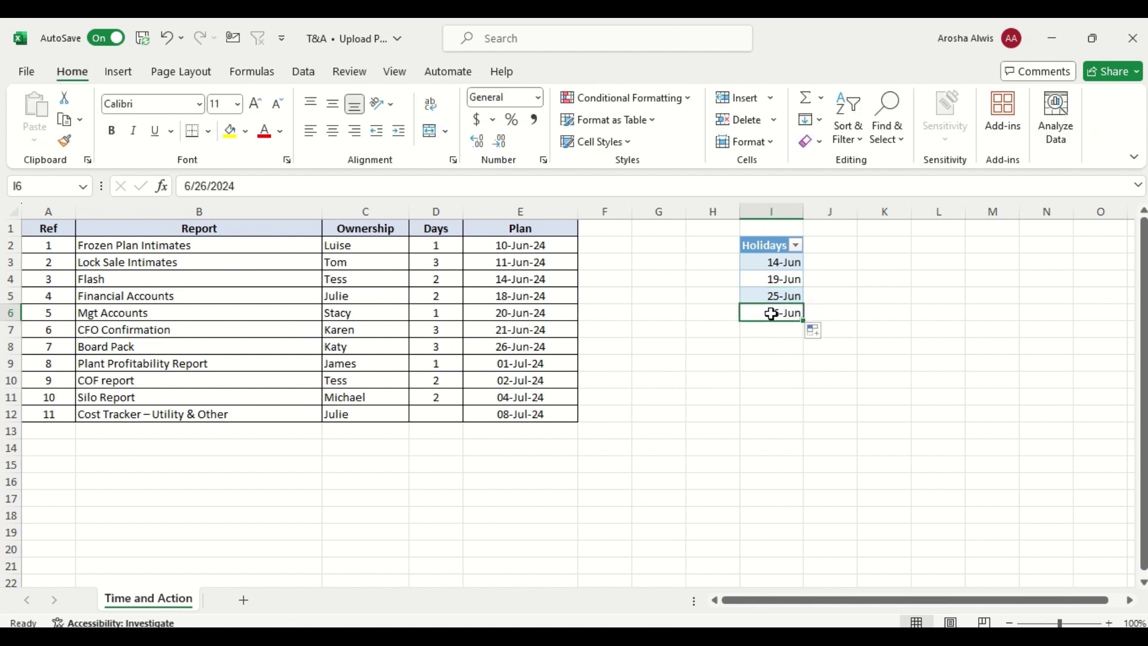
key(Delete)
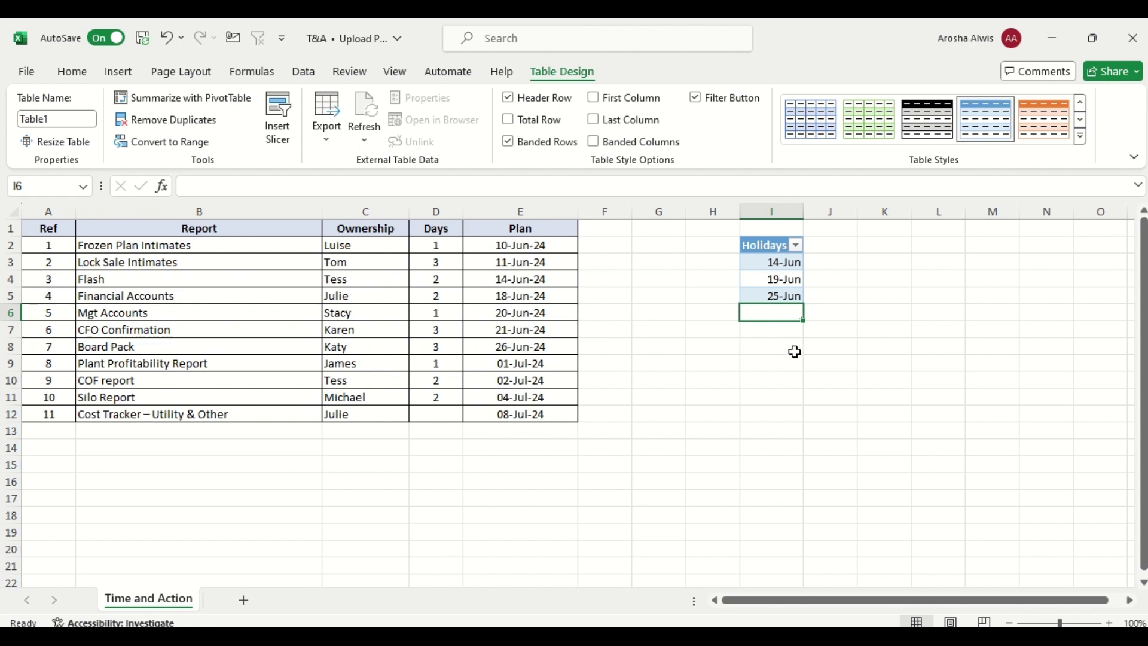
click(794, 349)
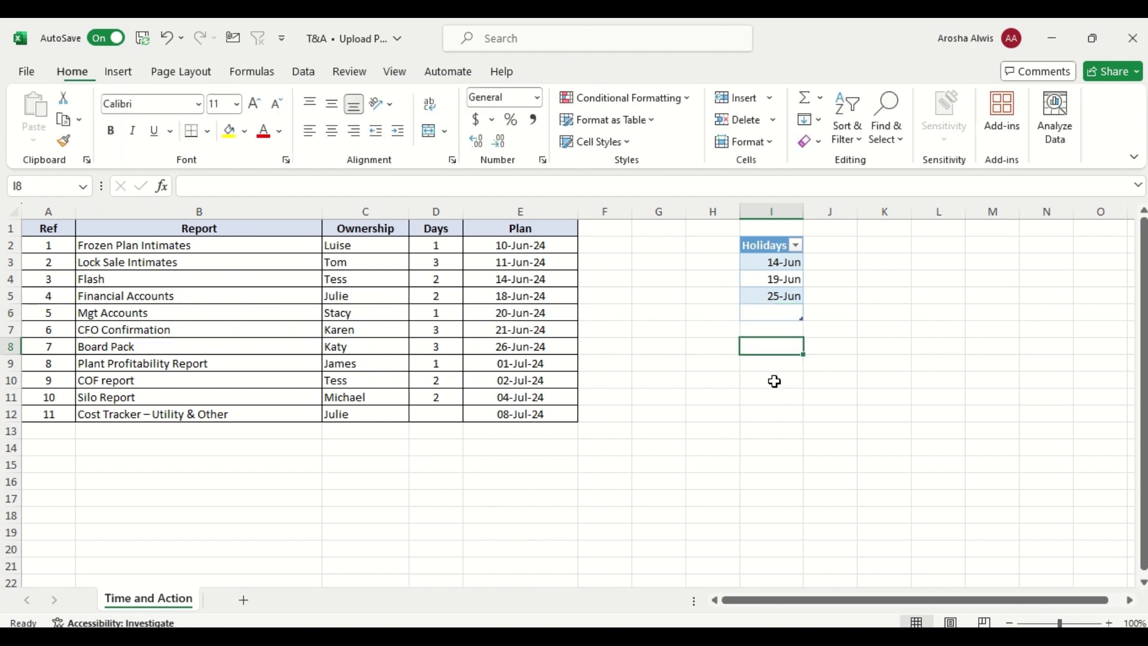
Add the whole Holidays table column including its header, Table1[[#All],[Holidays]], as the holidays argument of the E3 formula
click(539, 265)
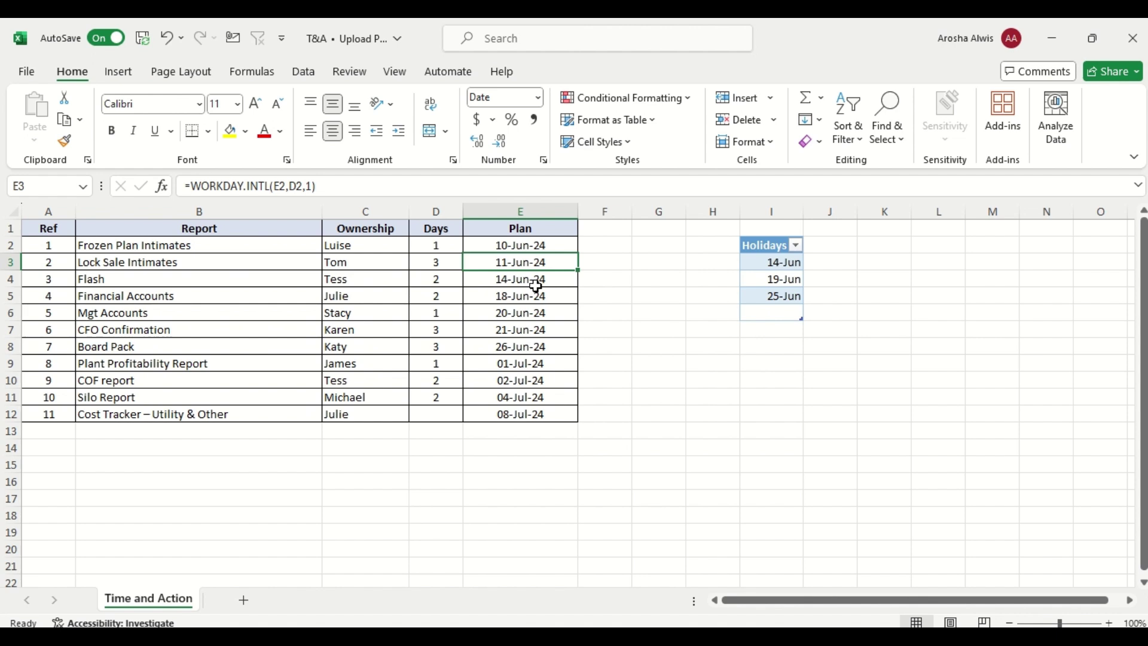
click(313, 185)
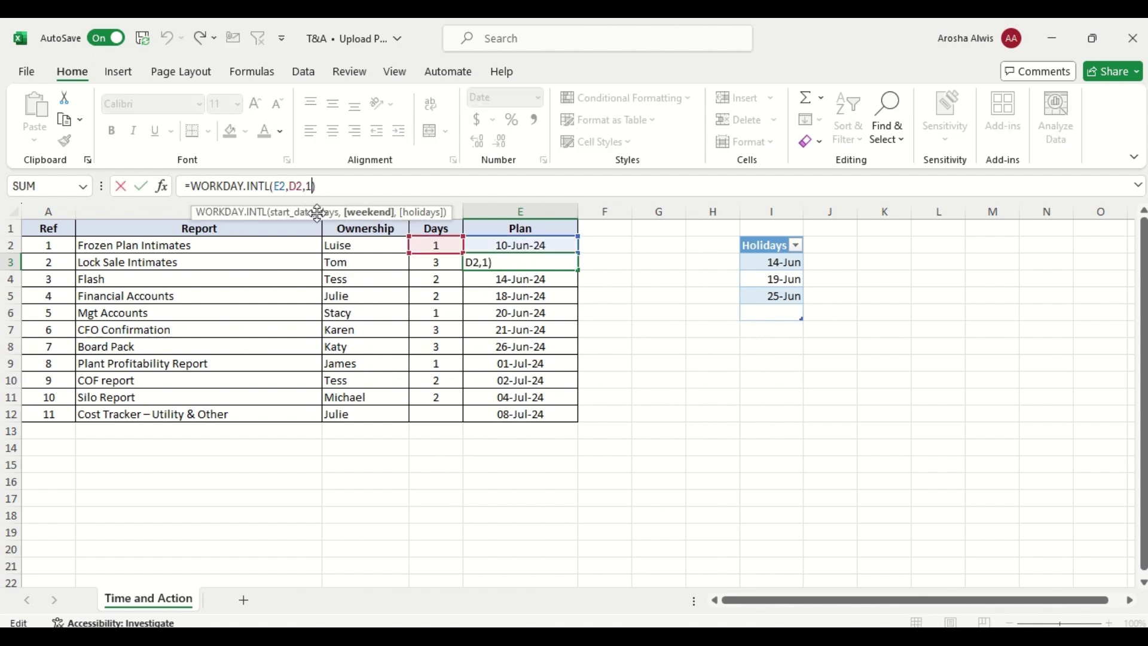
text(,)
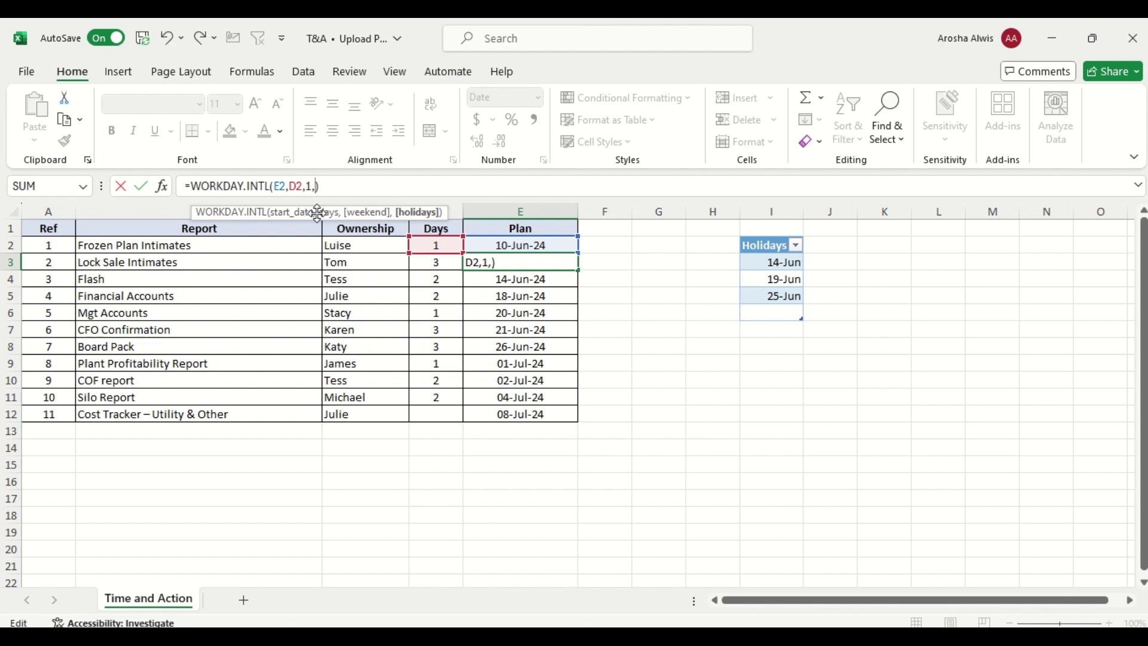
click(766, 247)
drag(765, 247, 767, 312)
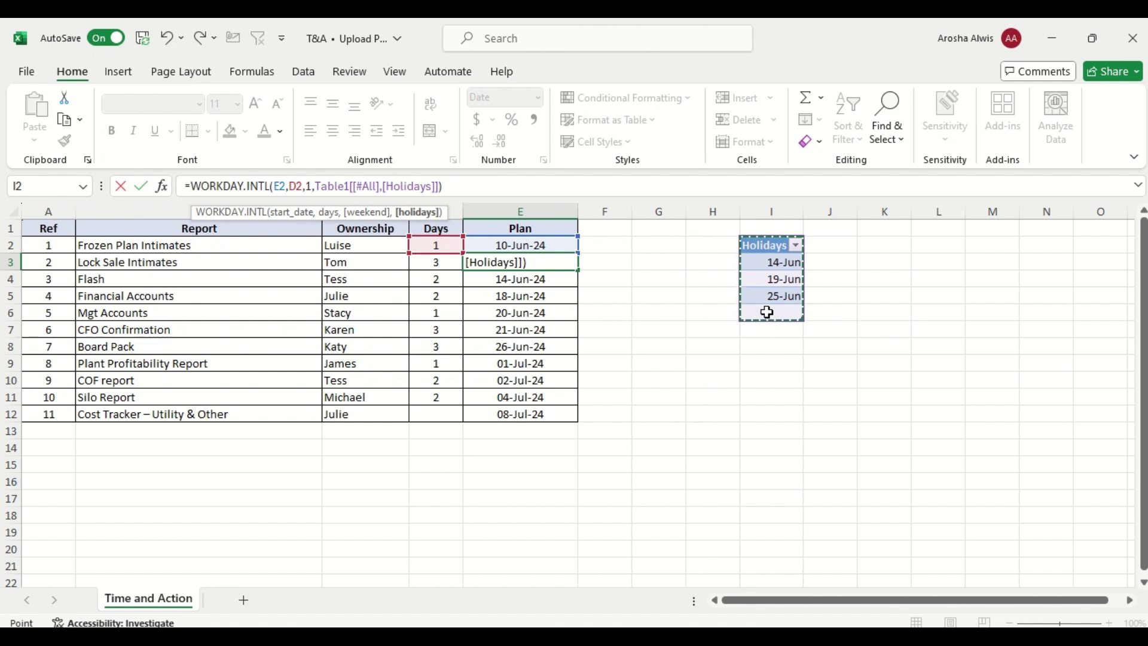
key(Return)
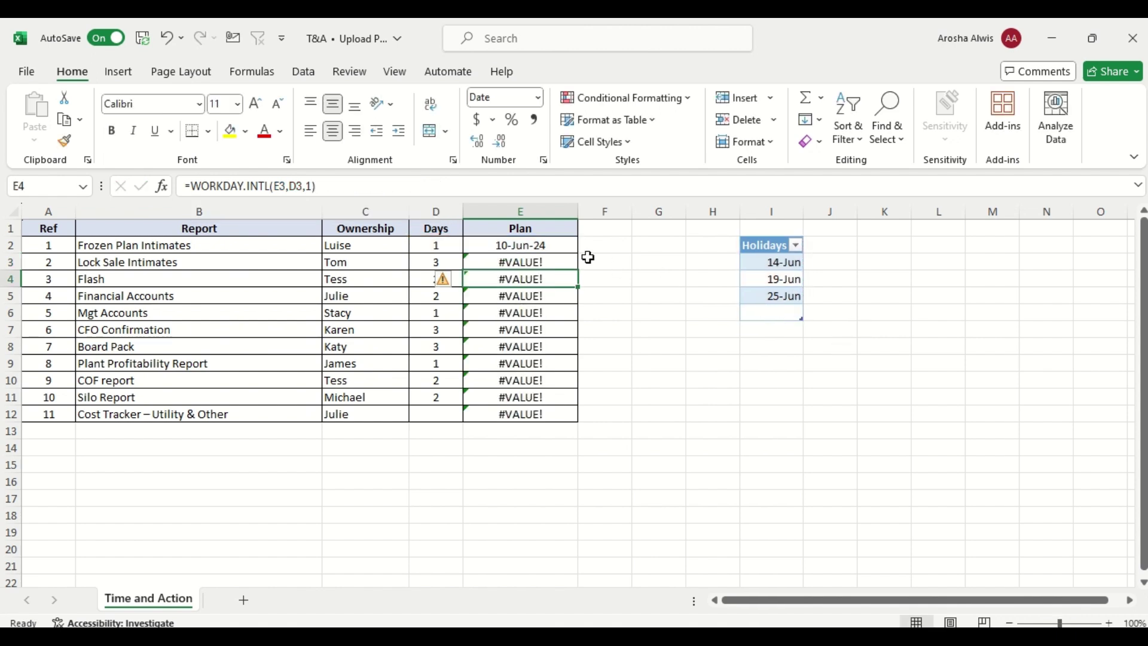
Replace the holidays argument in the E3 formula with only the table's data cells, Table1[Holidays], leaving out the header
click(559, 262)
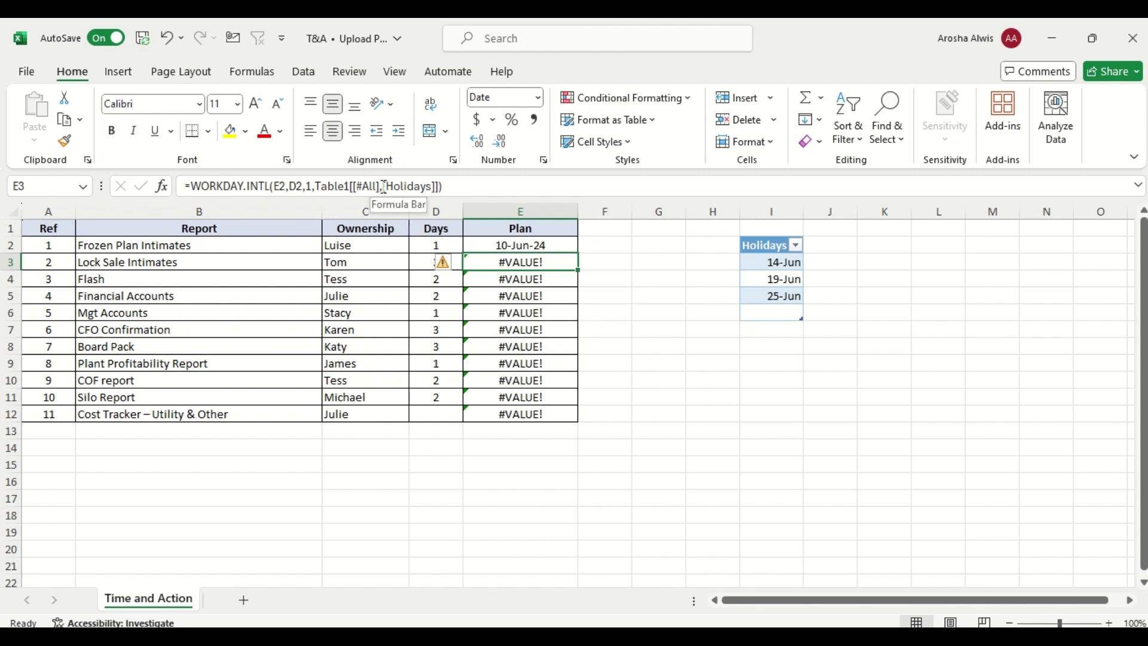
click(760, 264)
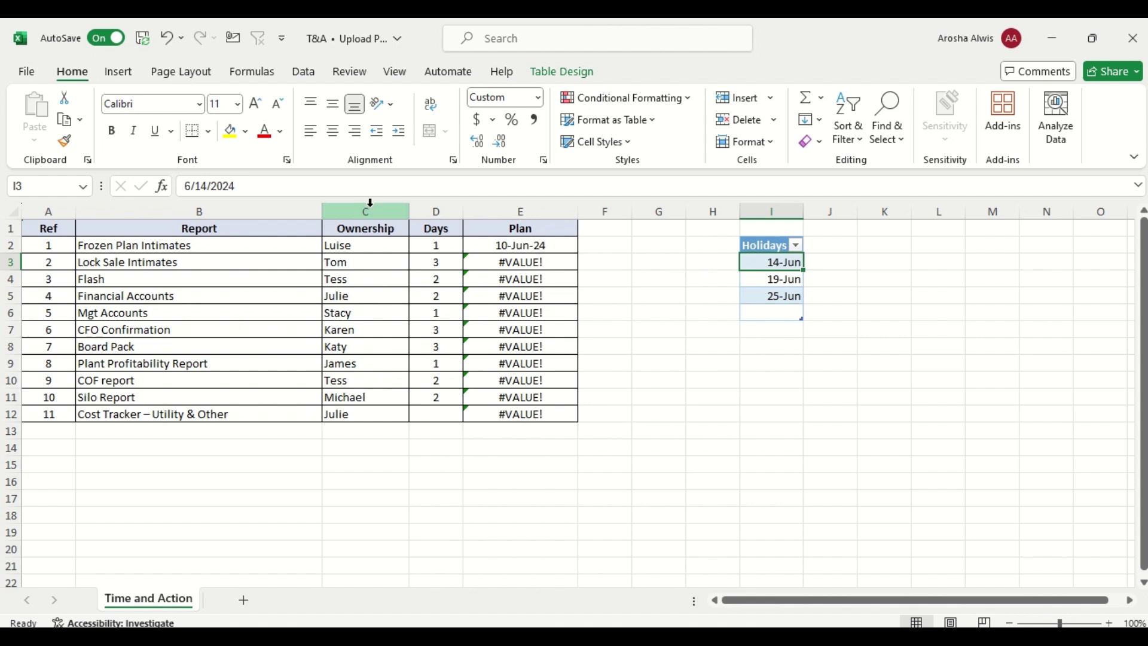
click(536, 263)
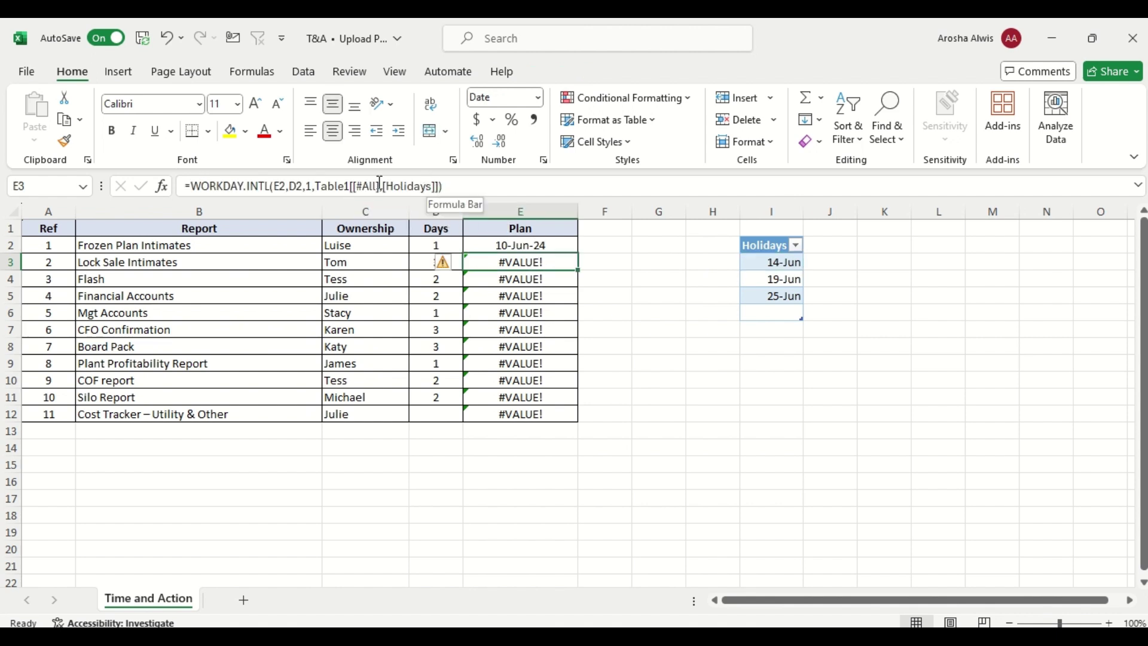
drag(317, 188, 438, 195)
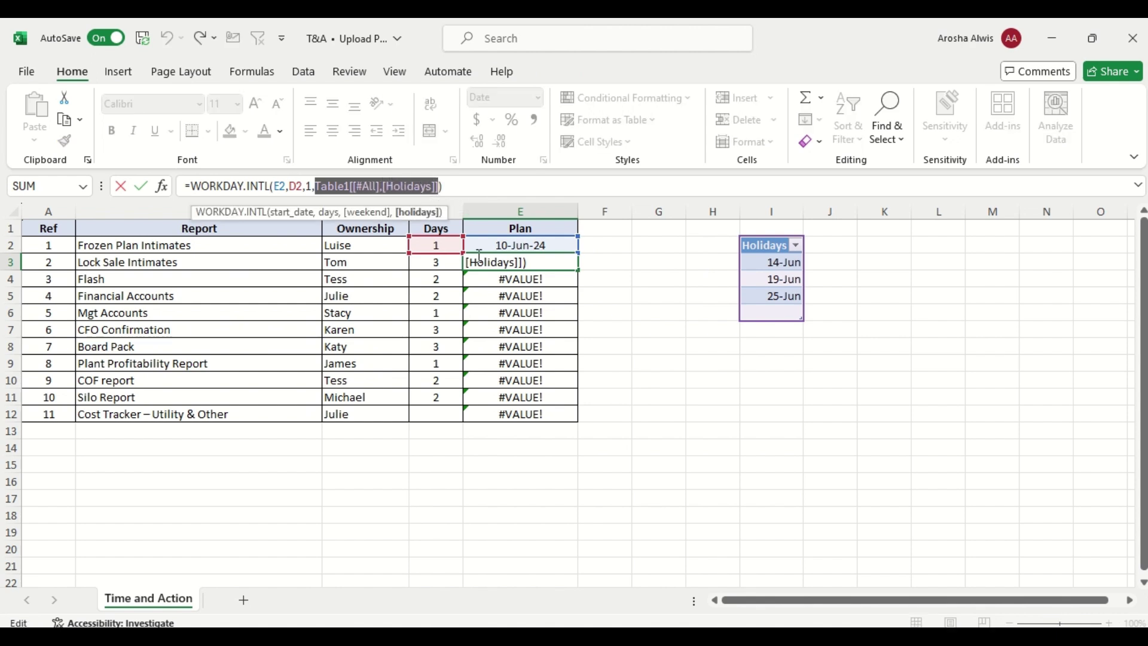
key(BackSpace)
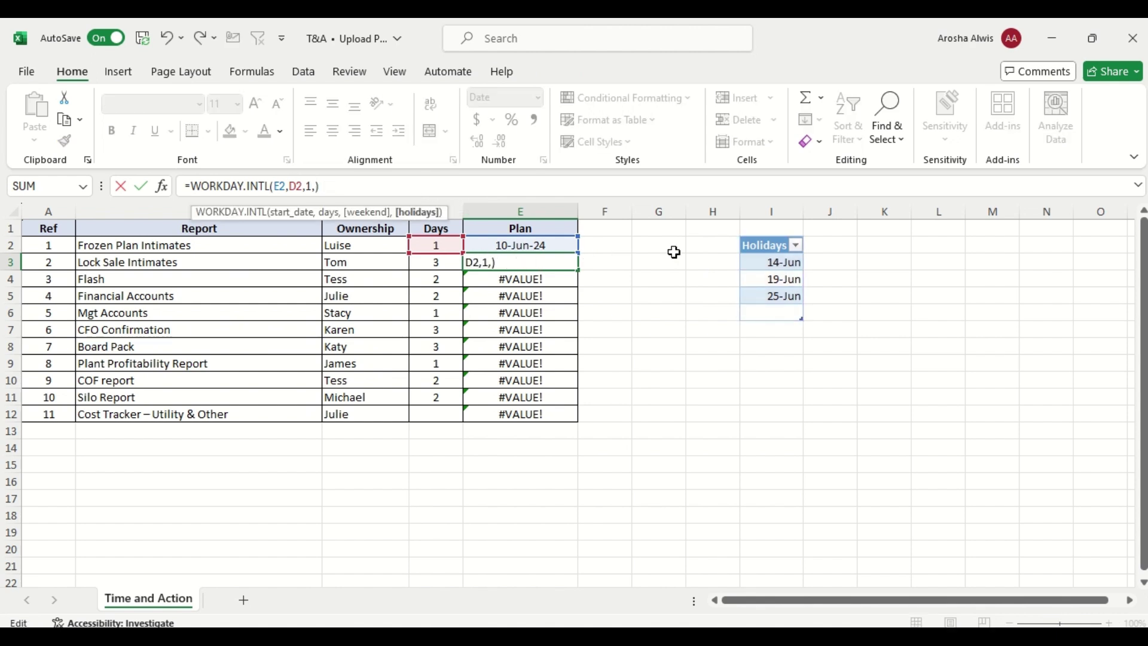
drag(756, 262, 762, 305)
text())
key(Return)
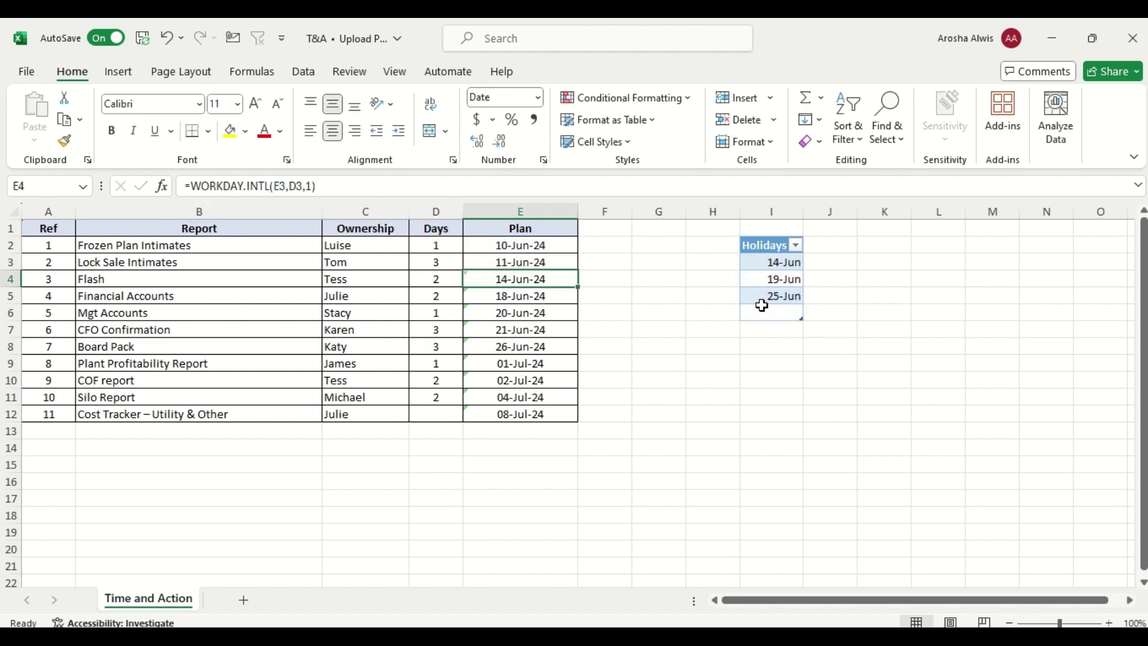
Fill the updated E3 formula down the Plan column to E12
click(554, 264)
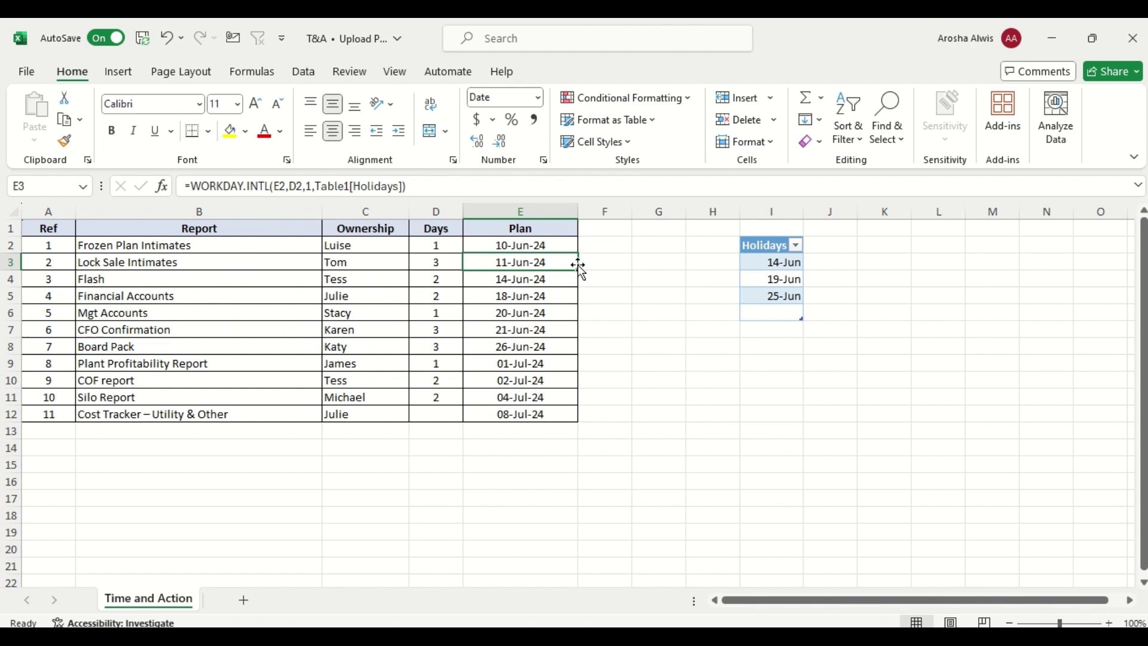
click(559, 280)
click(566, 264)
drag(578, 270, 578, 420)
click(643, 398)
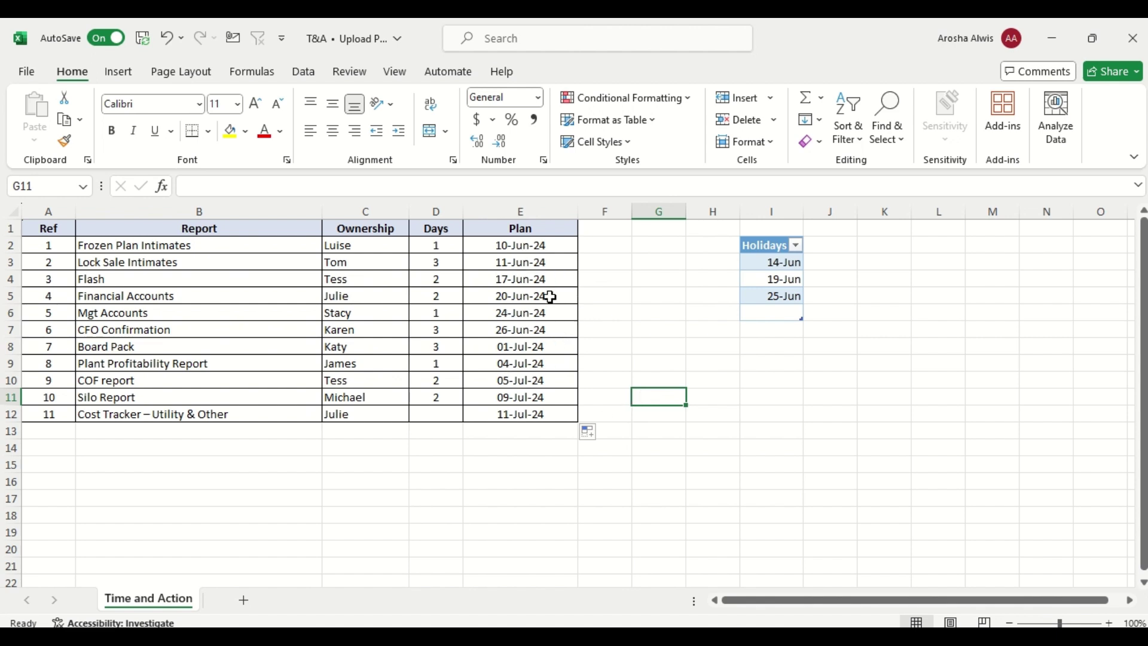
Check the Plan dates and formulas in E3:E5 against the Days values and the Holidays table
click(546, 262)
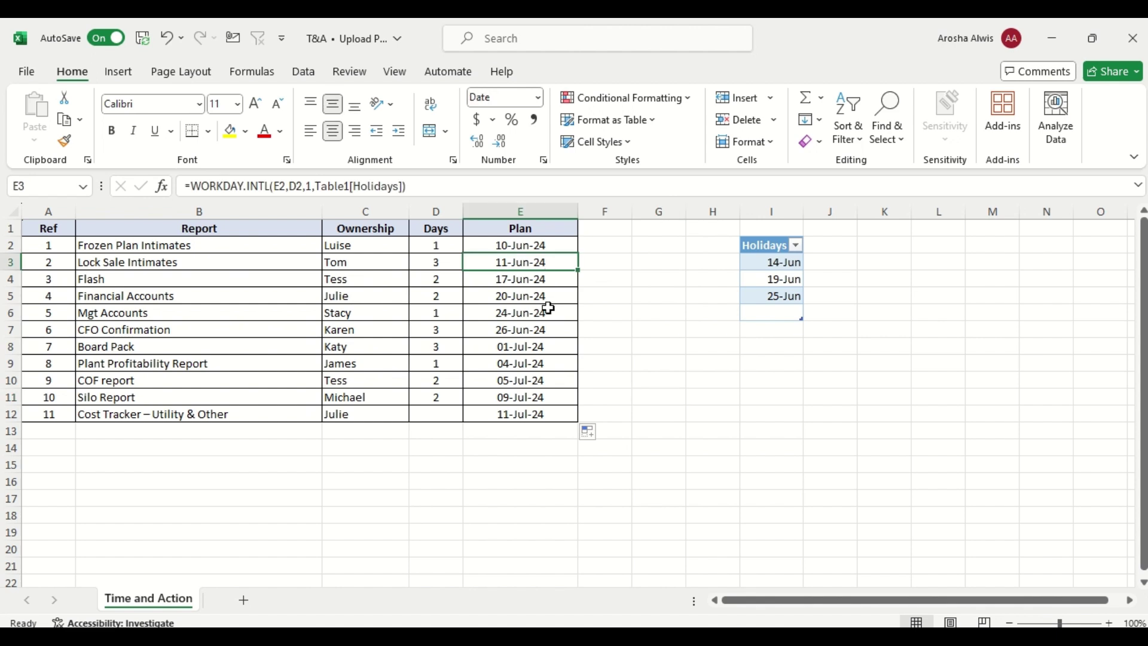
click(548, 279)
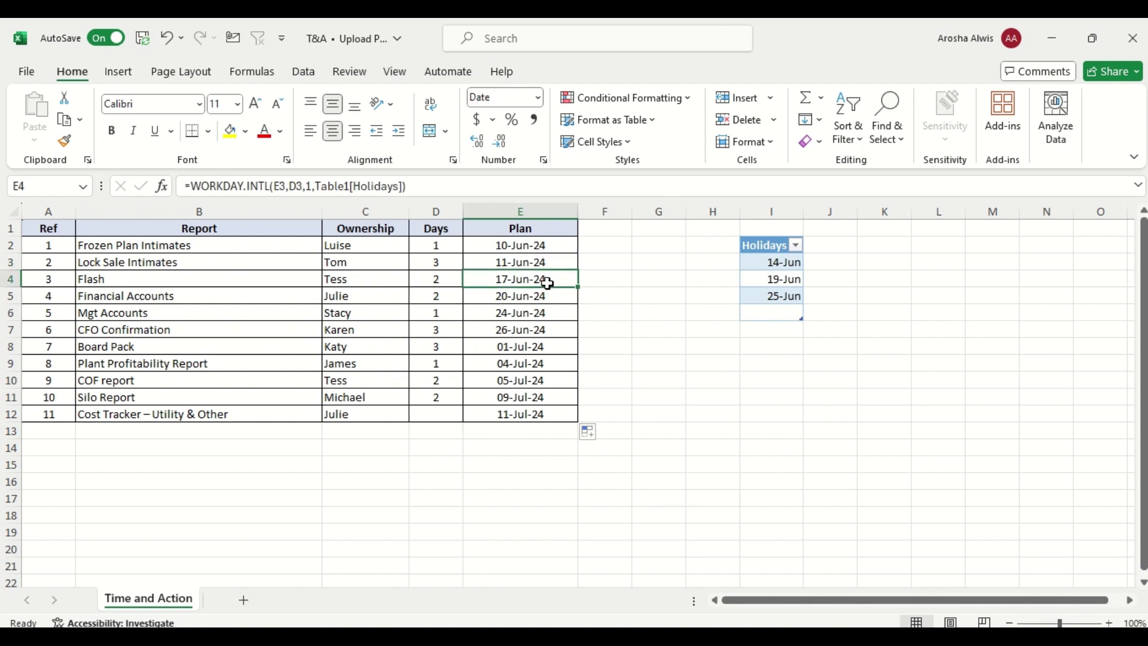
click(433, 278)
click(512, 279)
click(551, 296)
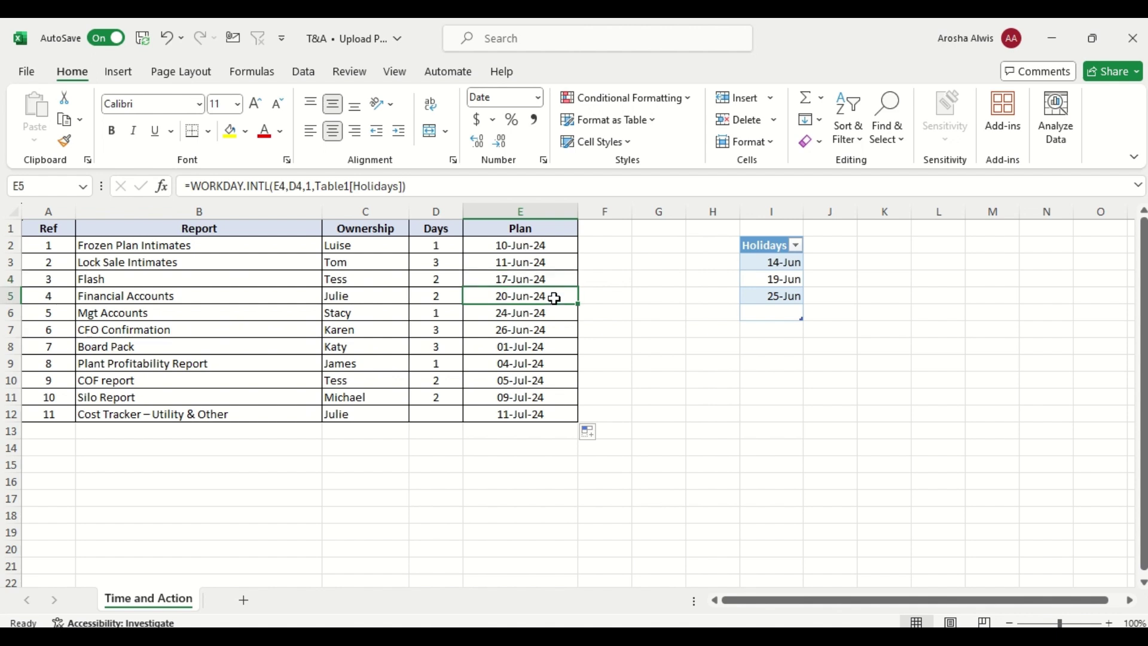
scroll(556, 389, down, 2)
scroll(556, 389, up, 2)
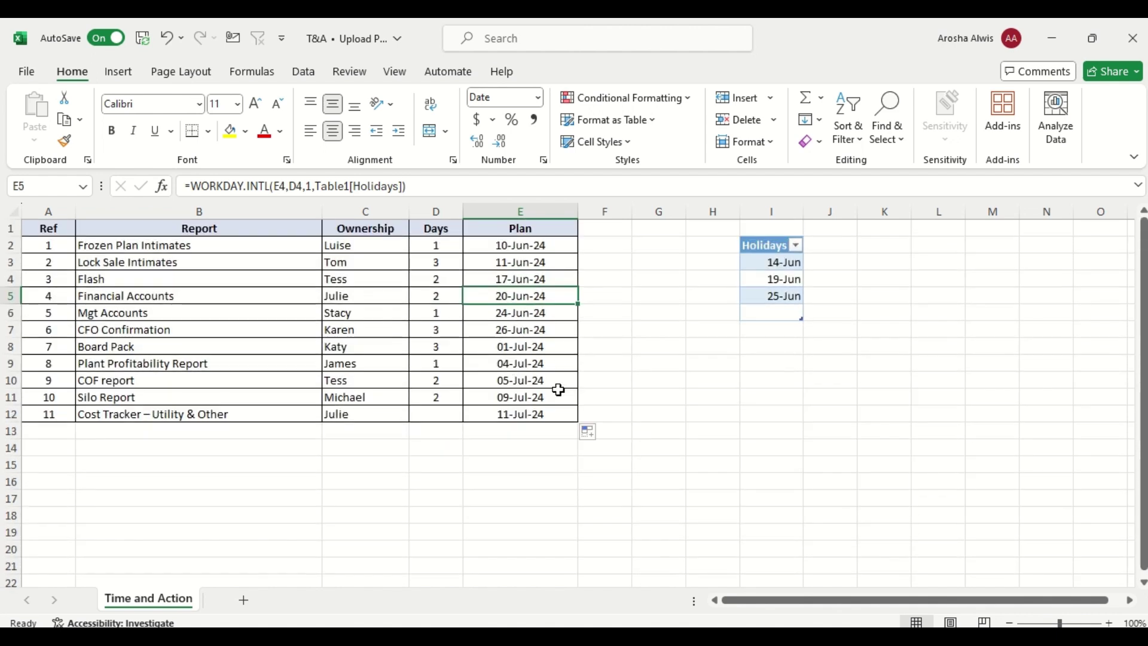